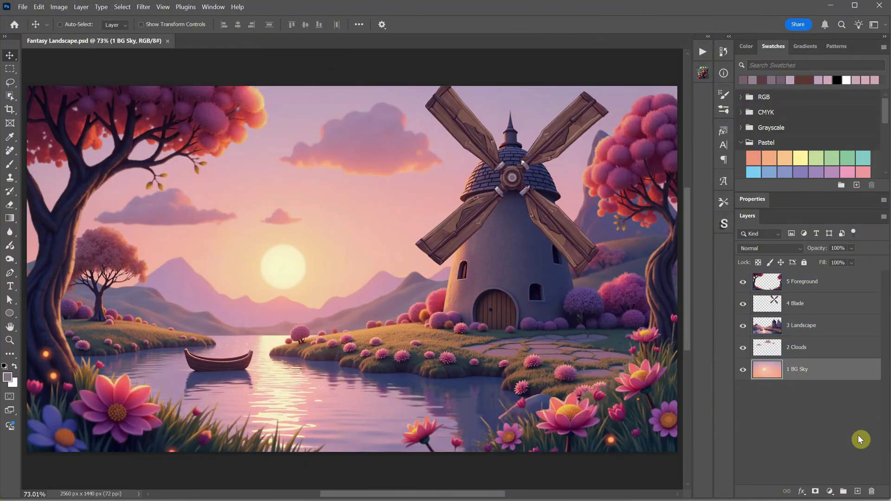
- Toggle the Clouds, Landscape, Blade and Foreground layers off and back on over the sky
left_click_drag(742, 326, 739, 285)
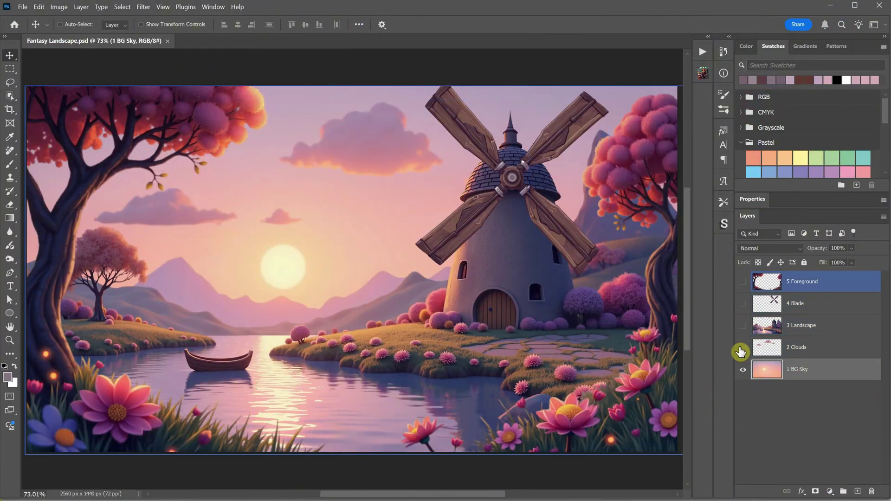
left_click(740, 351)
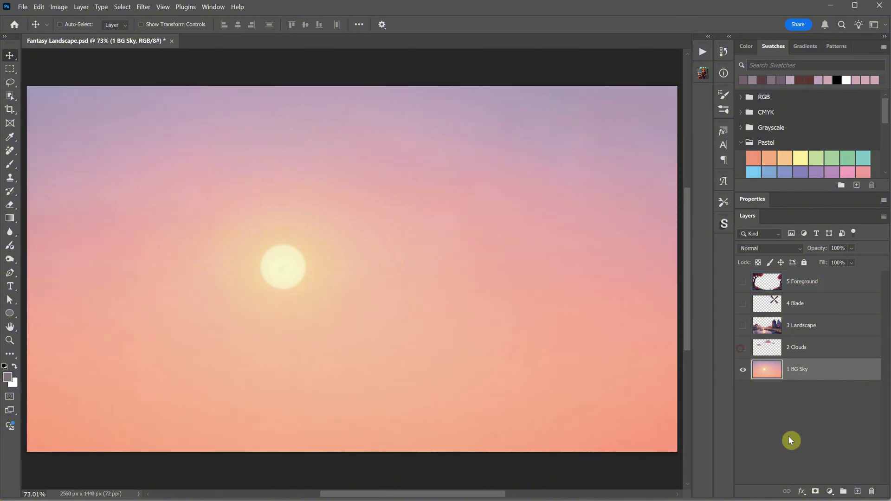
left_click(744, 350)
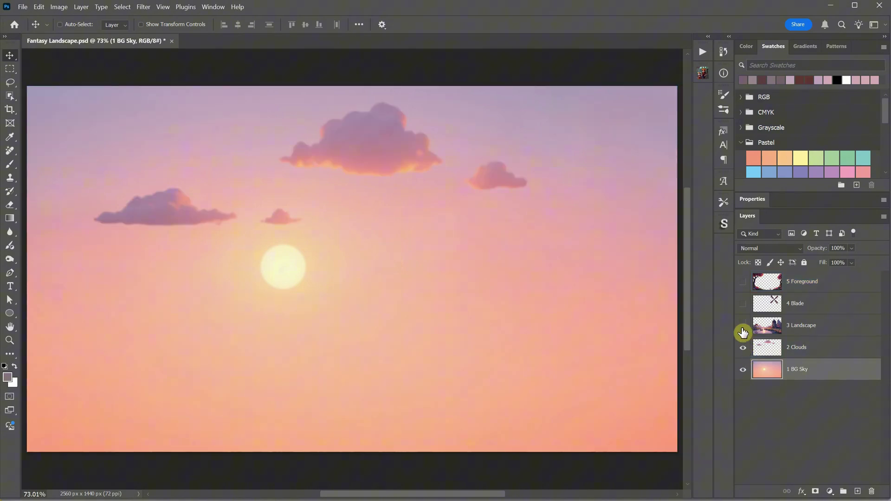
left_click(742, 331)
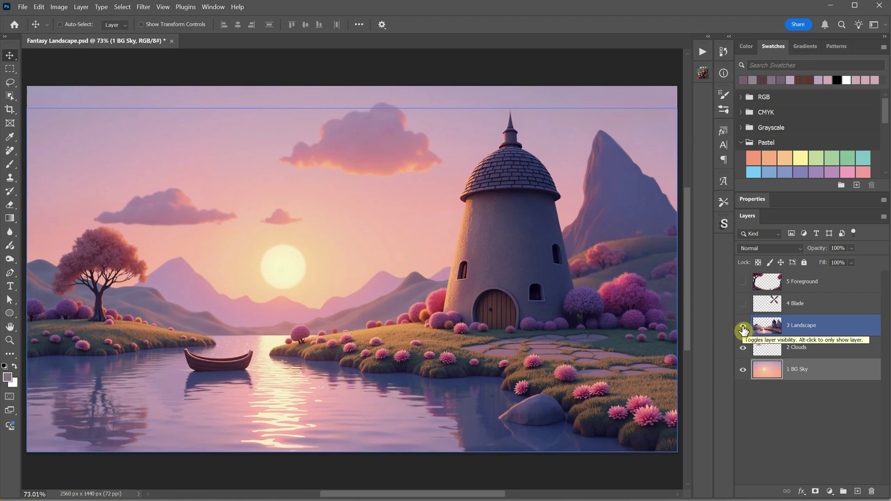
left_click(743, 306)
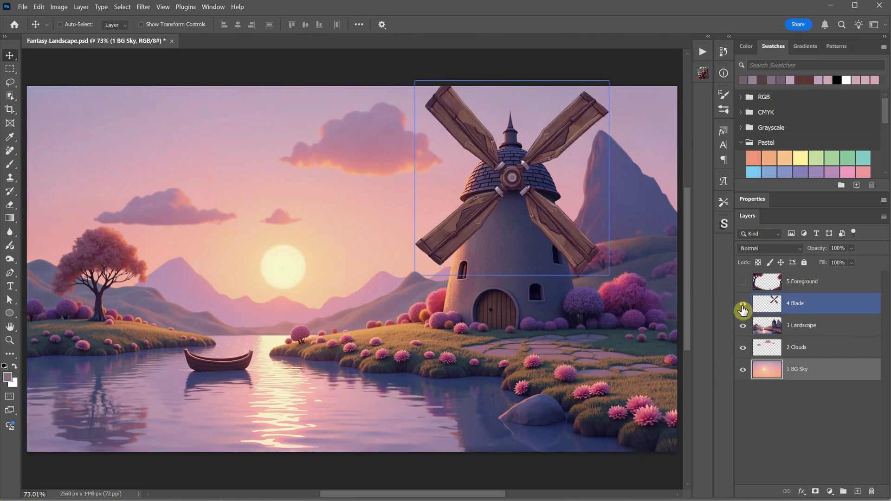
left_click(742, 283)
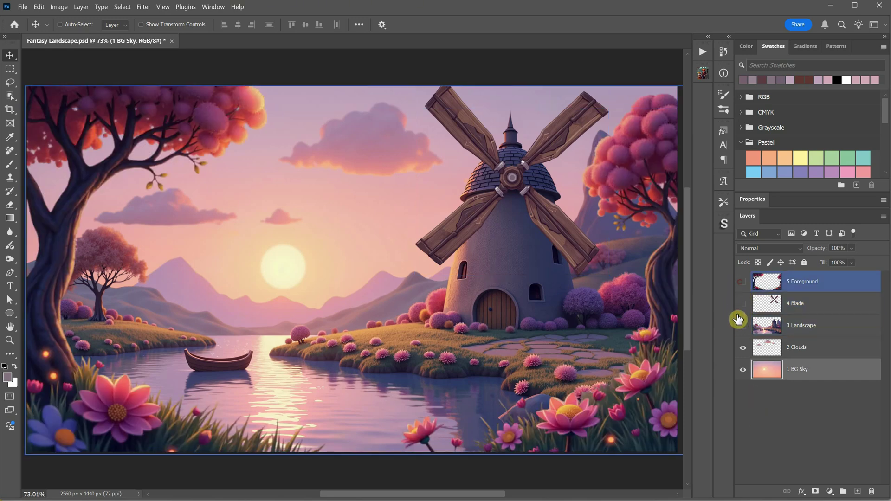
left_click(743, 367, "alt")
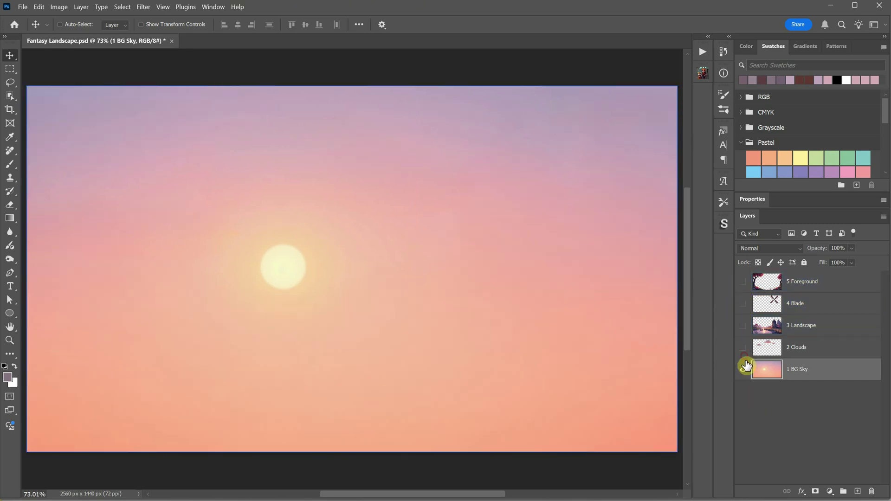
left_click(742, 349)
left_click(743, 328)
left_click(741, 303)
left_click(742, 282)
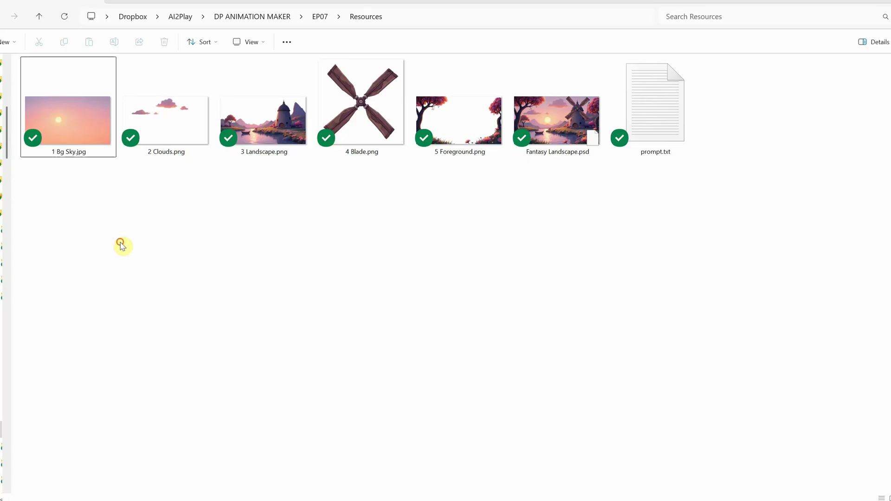
- Select each layer image in turn, from 1 Bg Sky to 5 Foreground
left_click(66, 135)
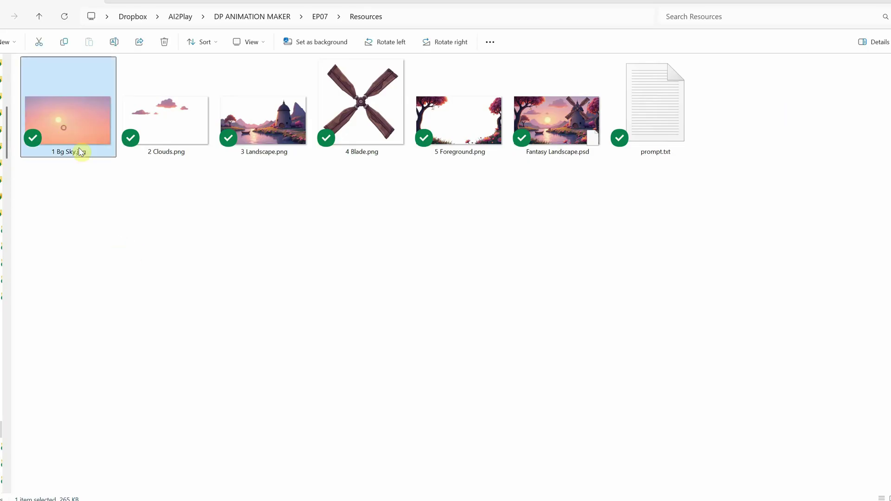
left_click(163, 129)
left_click(268, 137)
left_click(358, 125)
left_click(453, 137)
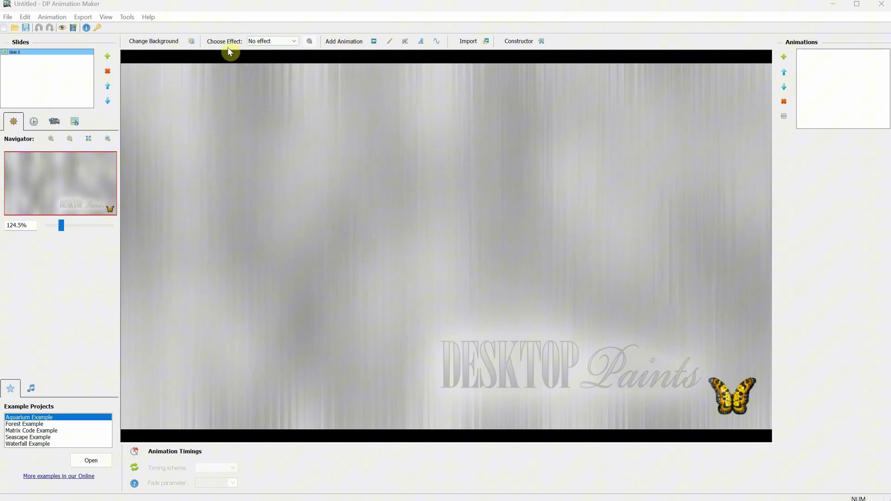
- Use 1 Bg Sky as the slide background and zoom the canvas to fit
left_click(186, 43)
double_click(351, 204)
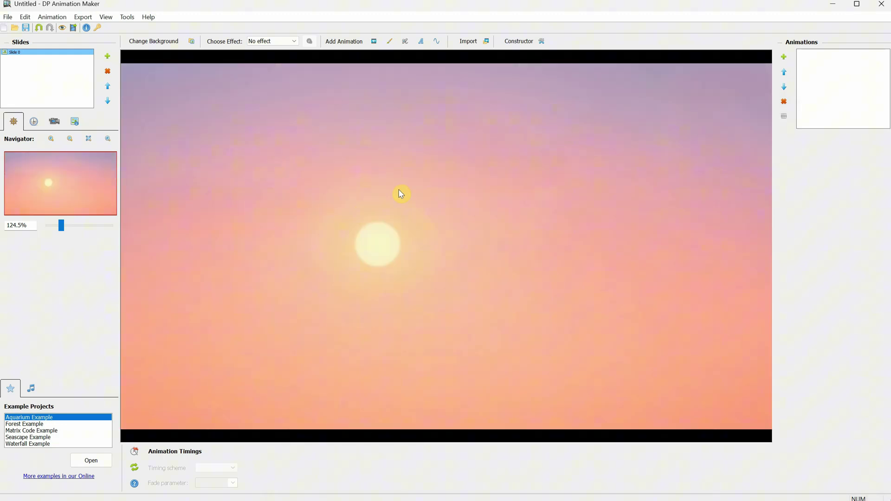
scroll(405, 193, "down", 2)
scroll(394, 204, "up", 1)
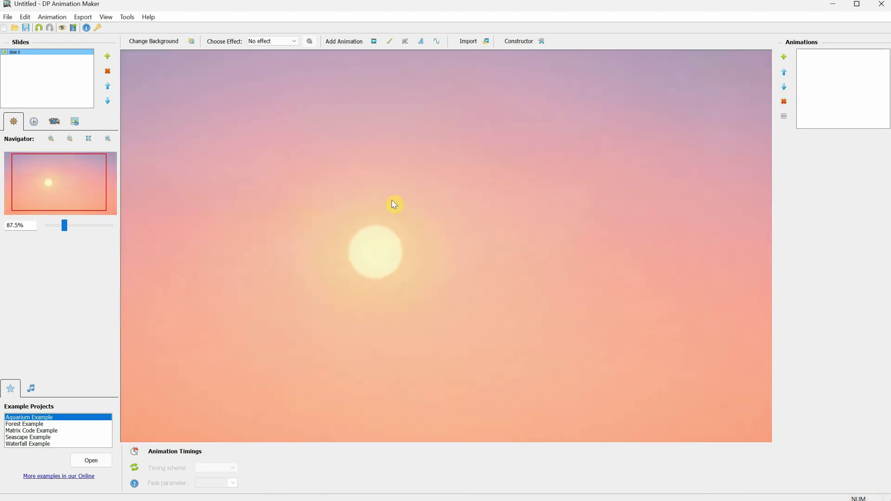
scroll(394, 204, "down", 1)
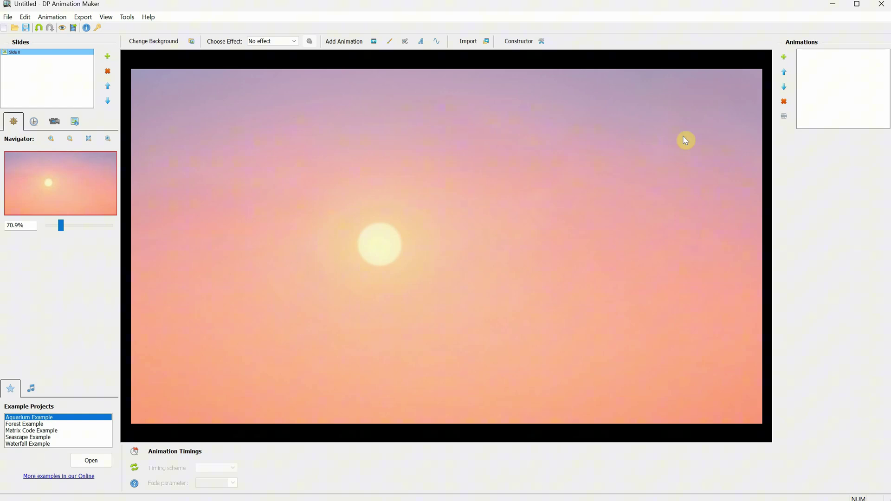
- Add the Flicker Flare 2 animation from the library and move it onto the sun
left_click(373, 41)
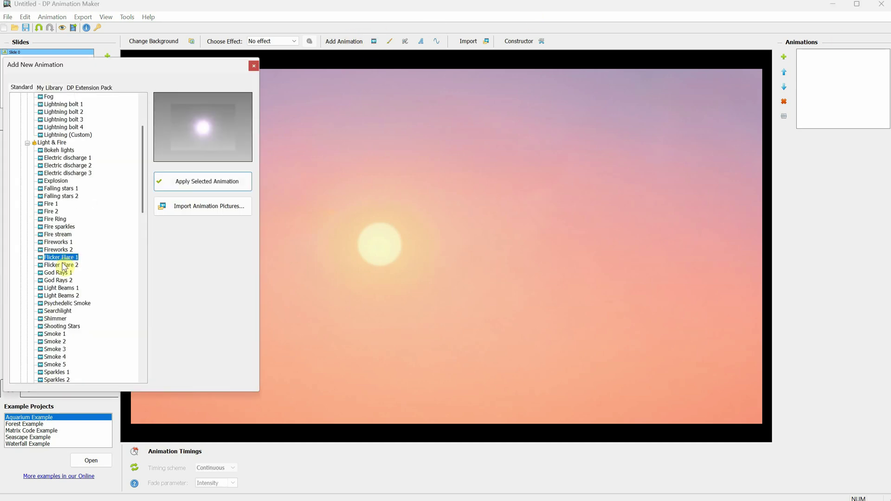
left_click(204, 184)
left_click(253, 65)
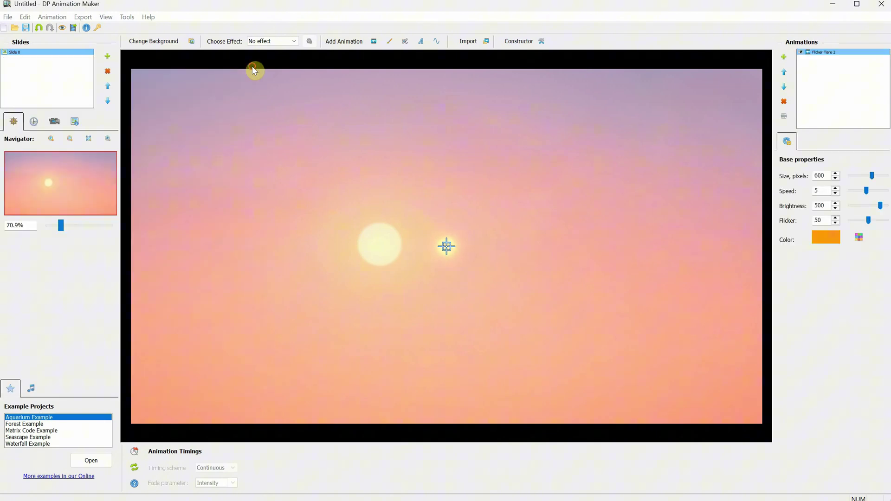
left_click_drag(446, 247, 378, 245)
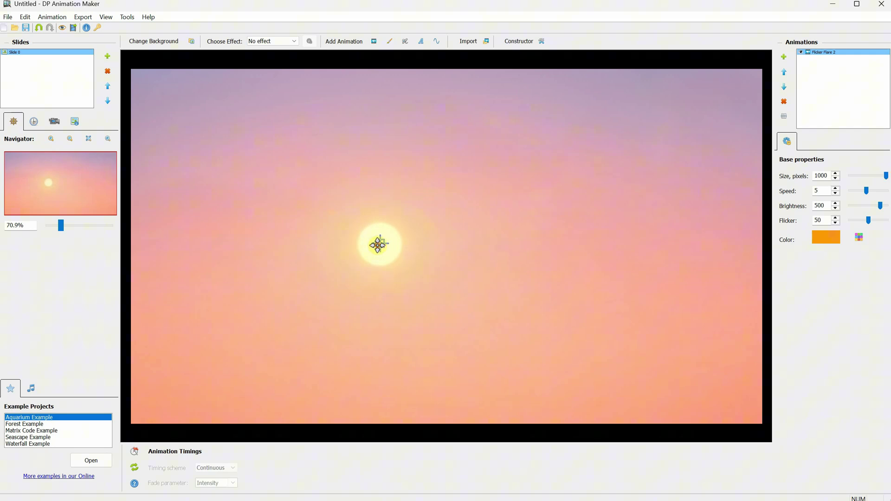
- Import 2 Clouds.png using the Image Scrolling template
left_click(483, 43)
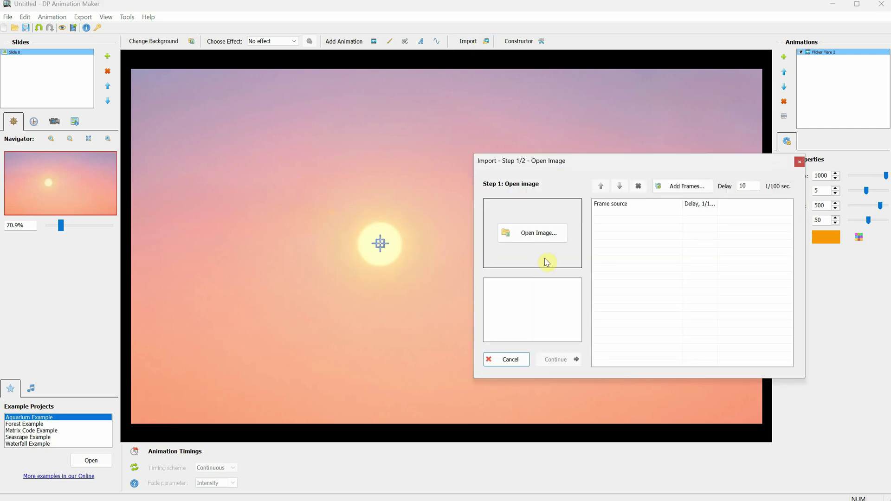
left_click(537, 233)
left_click(280, 203)
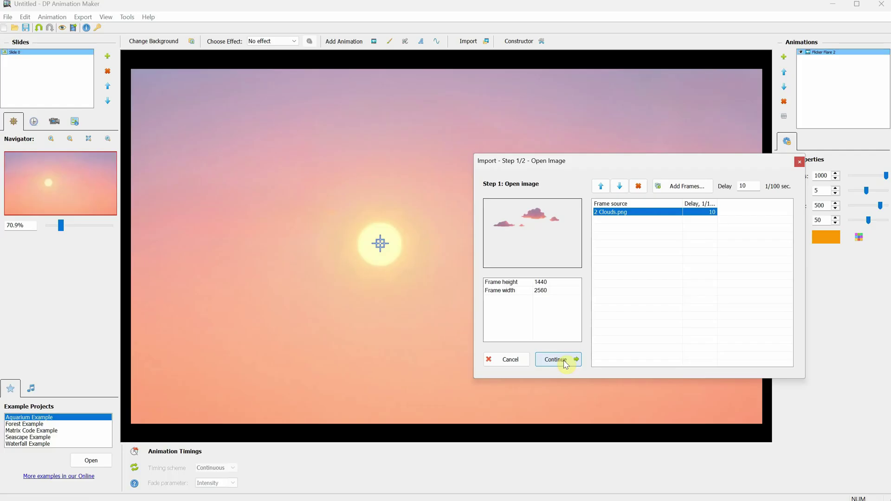
left_click(561, 361)
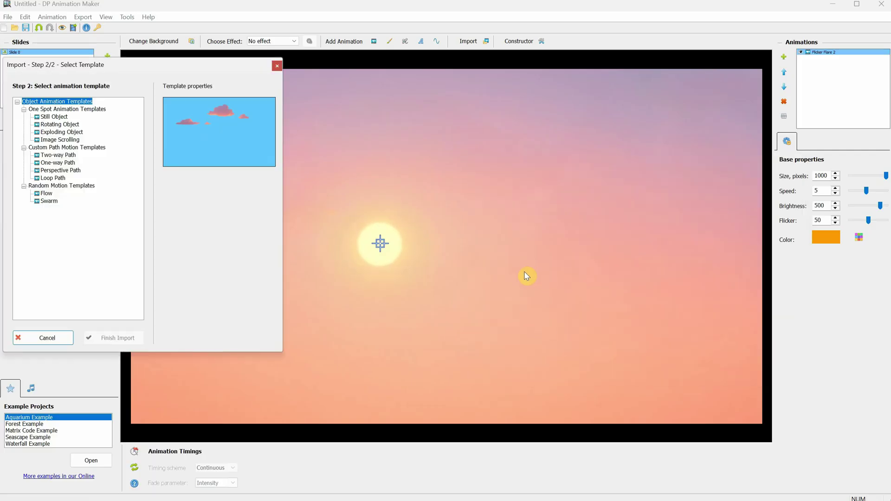
left_click(67, 141)
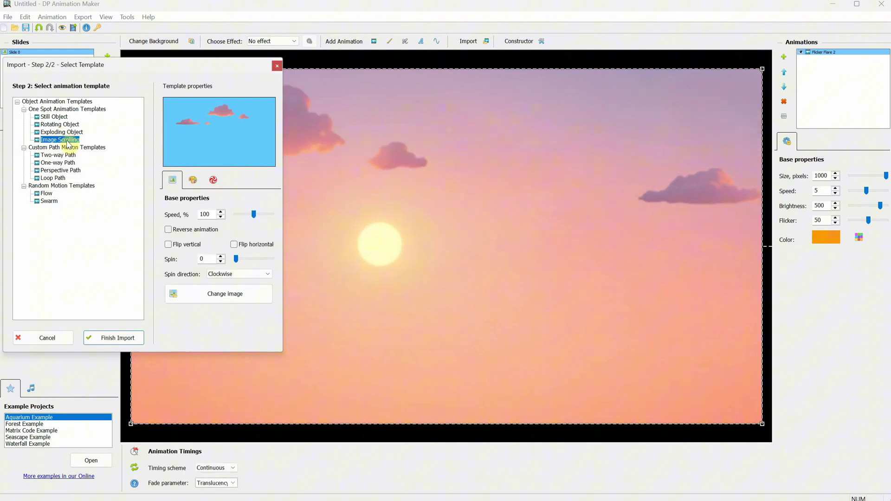
left_click(117, 338)
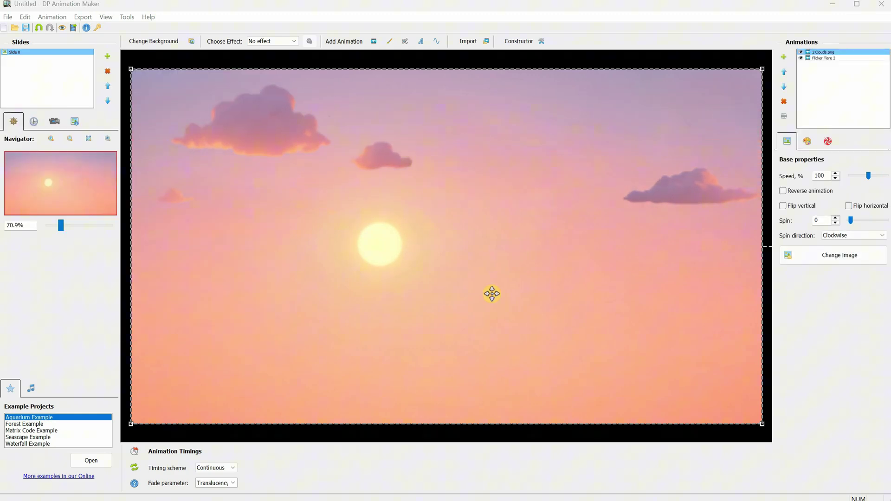
- Set the clouds' Scrolling effect to run right to left at speed 16
left_click(827, 141)
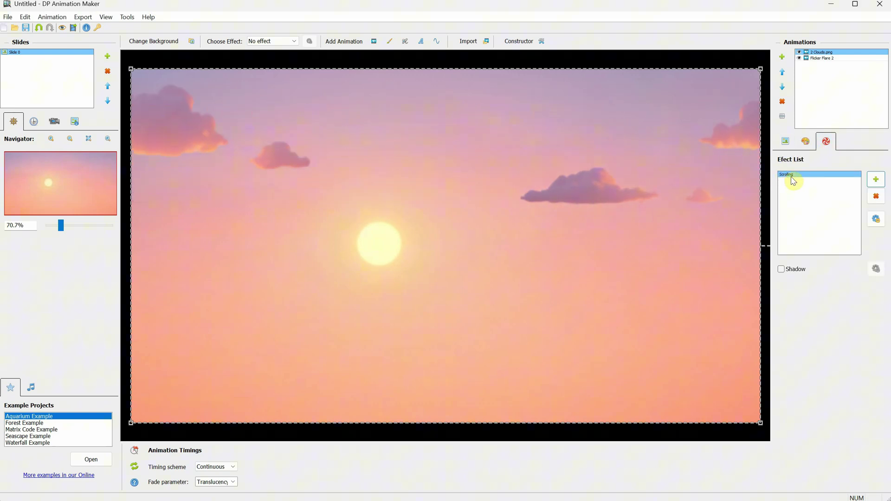
left_click(878, 220)
left_click(203, 276)
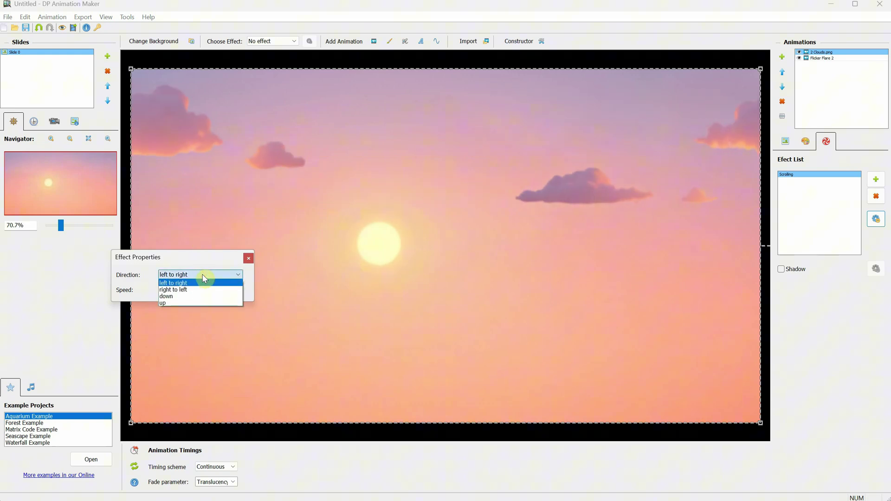
left_click(204, 290)
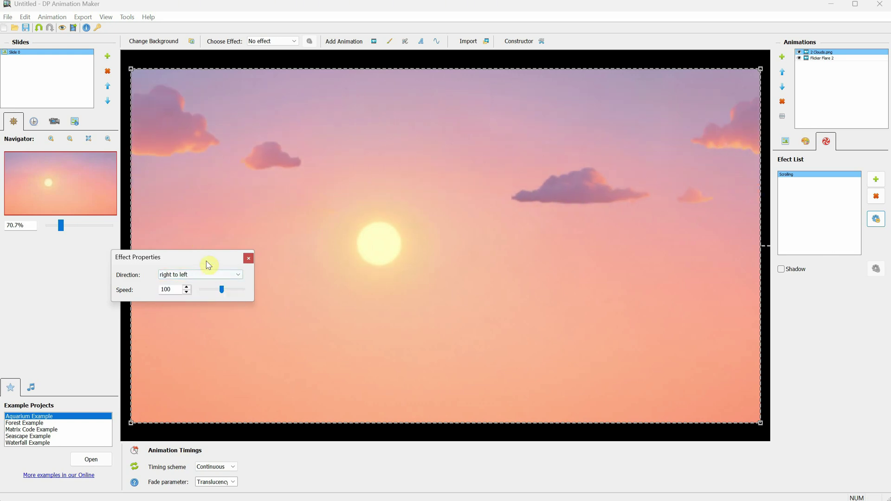
left_click_drag(208, 265, 618, 262)
left_click_drag(648, 302, 628, 309)
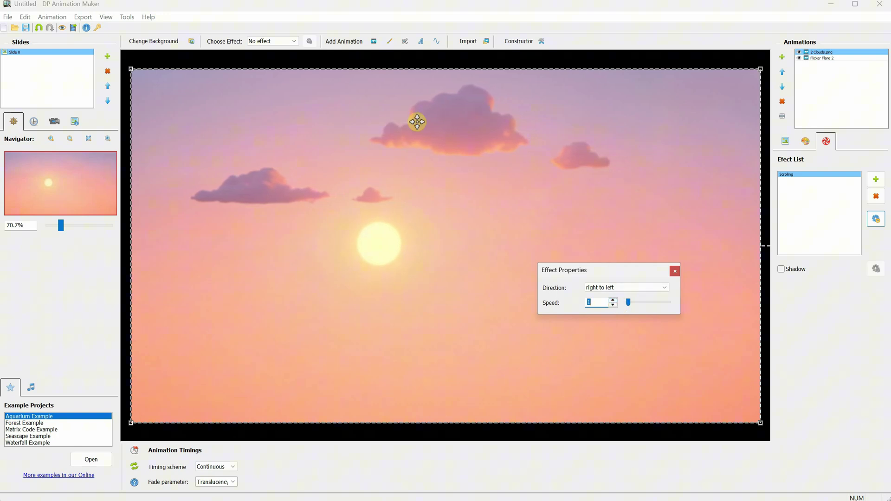
- Import 3 Landscape.png as a Still Object layer above the sky
left_click(675, 272)
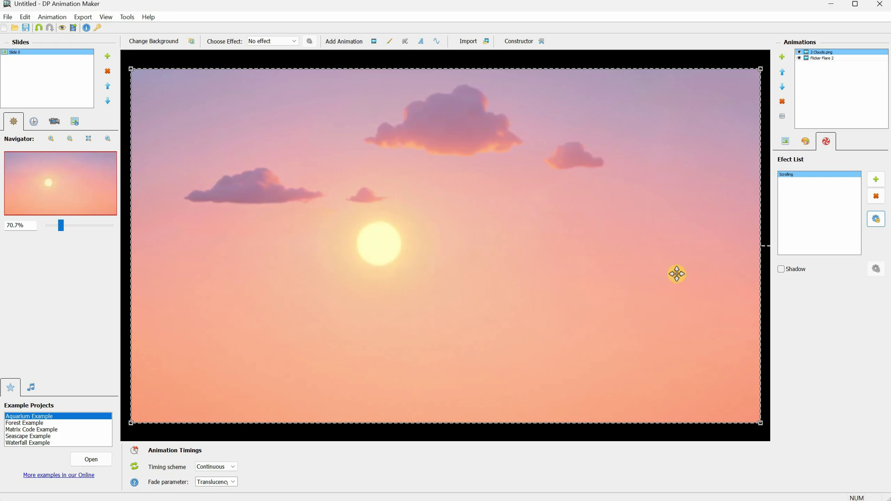
left_click(468, 41)
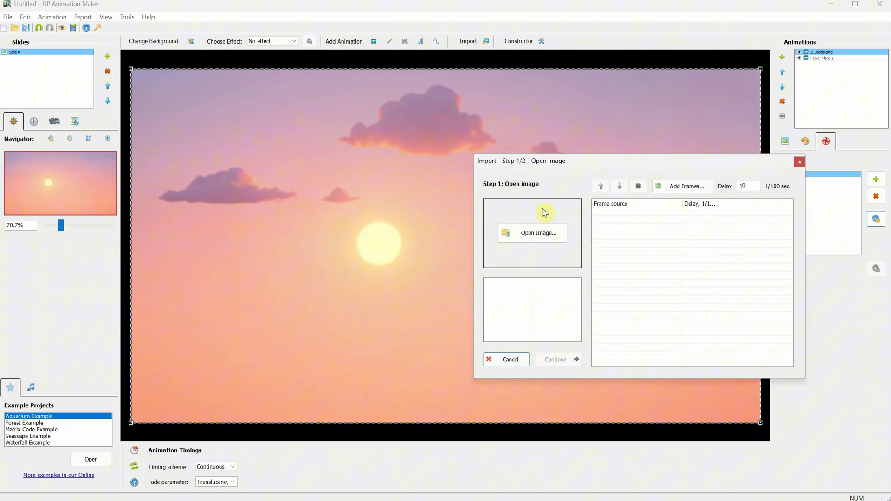
left_click(541, 233)
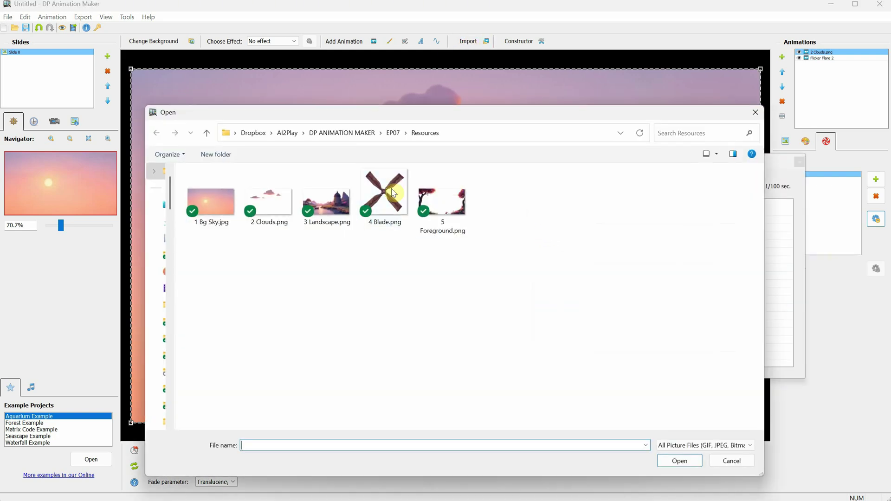
double_click(330, 204)
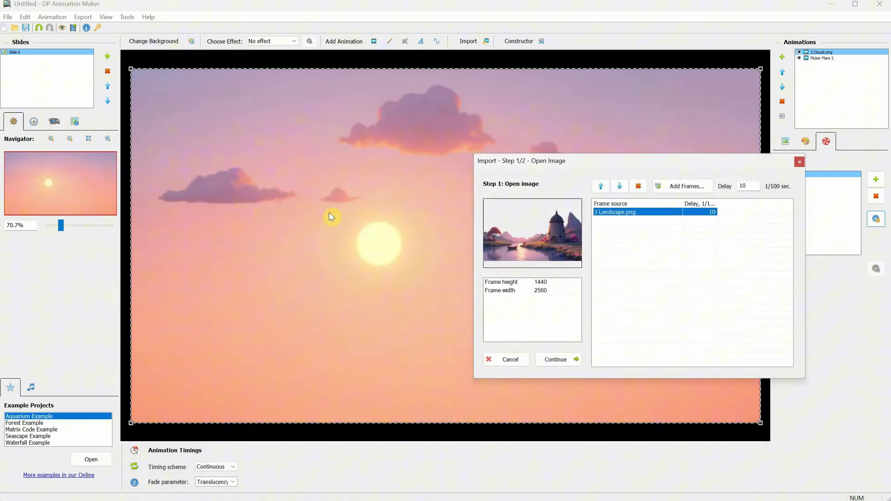
left_click(562, 359)
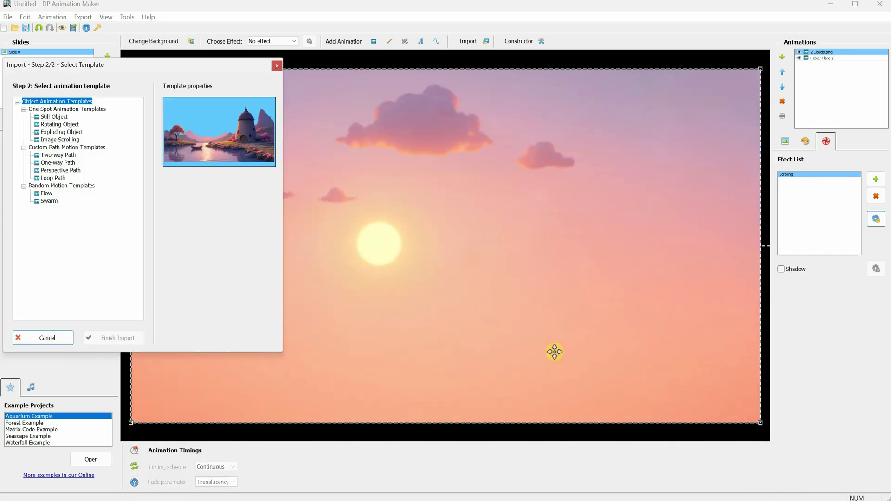
left_click(55, 116)
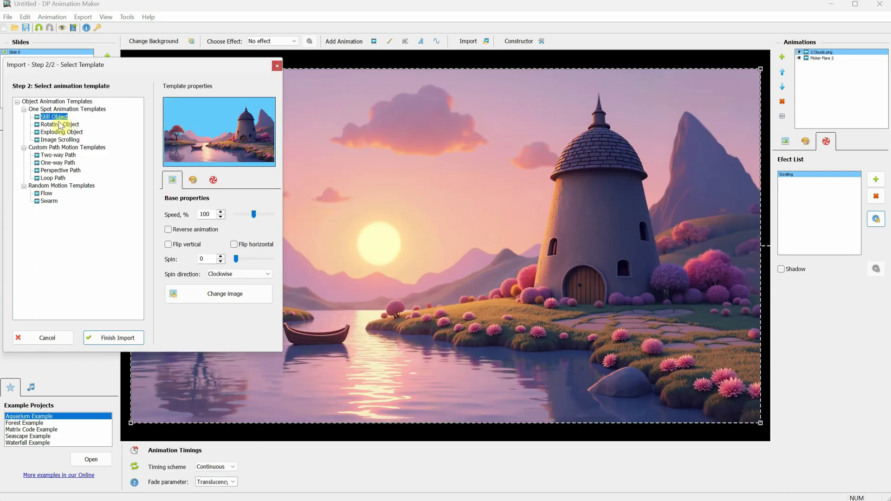
left_click(119, 339)
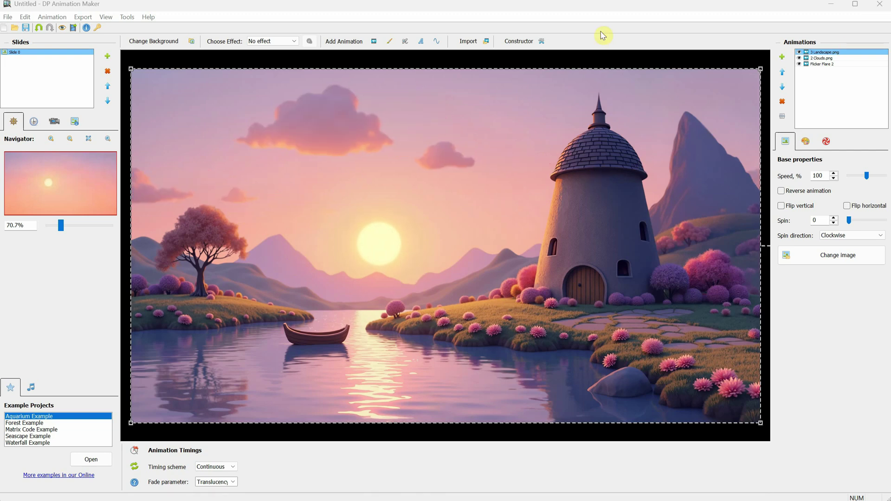
- Add the Water animated brush and paint ripples across the lake with a 187-pixel brush
left_click(391, 45)
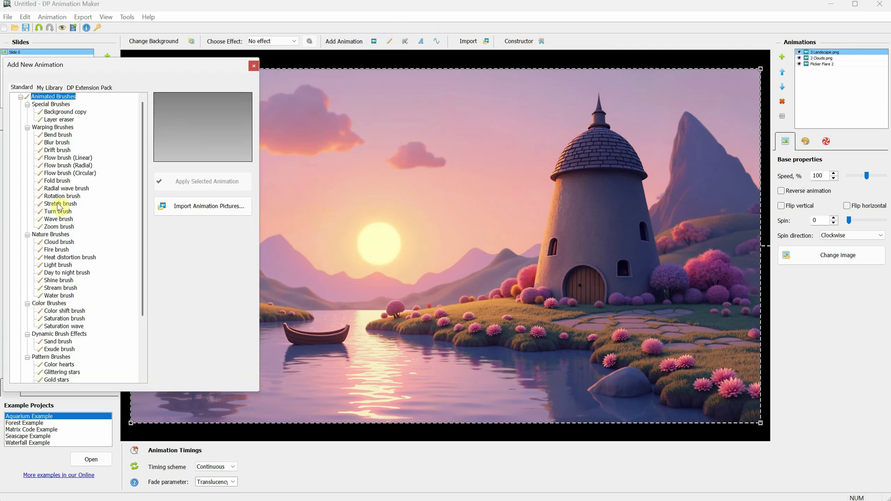
left_click(59, 296)
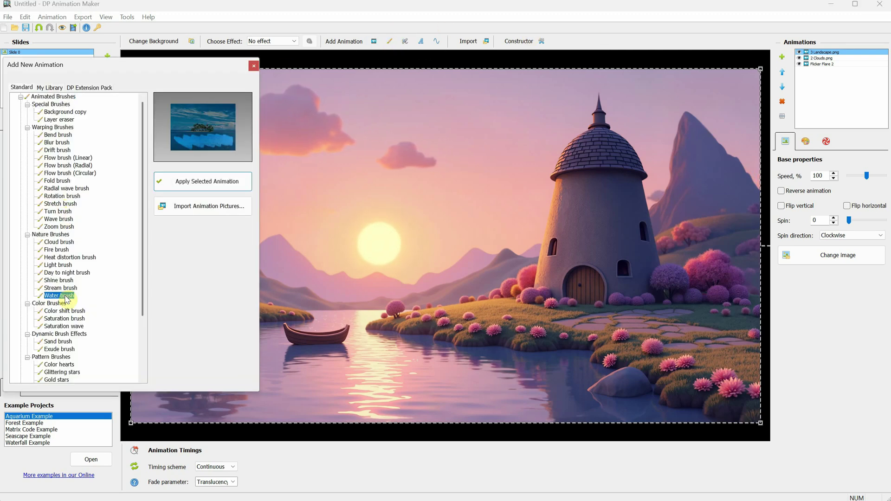
left_click(225, 181)
left_click(253, 68)
scroll(352, 362, "up", 3)
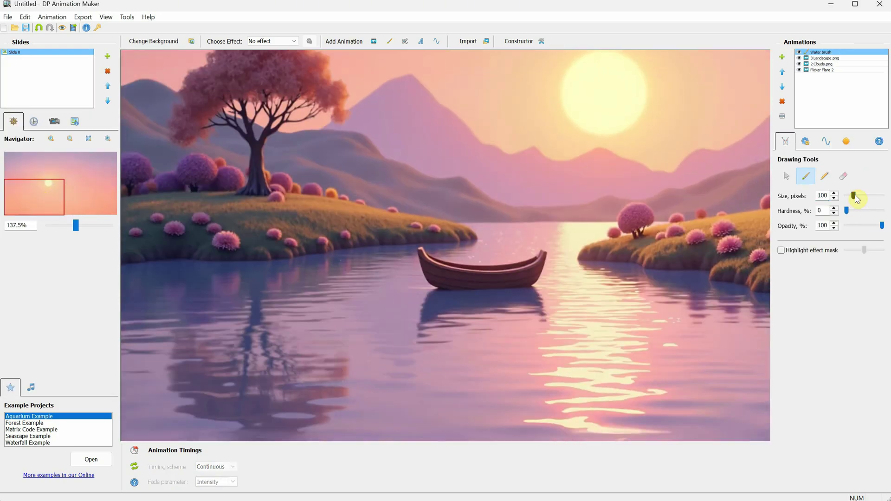
left_click_drag(856, 198, 859, 196)
mouse_move(274, 325)
left_mouse_down()
mouse_move(431, 349)
mouse_move(474, 366)
mouse_move(601, 373)
left_mouse_up()
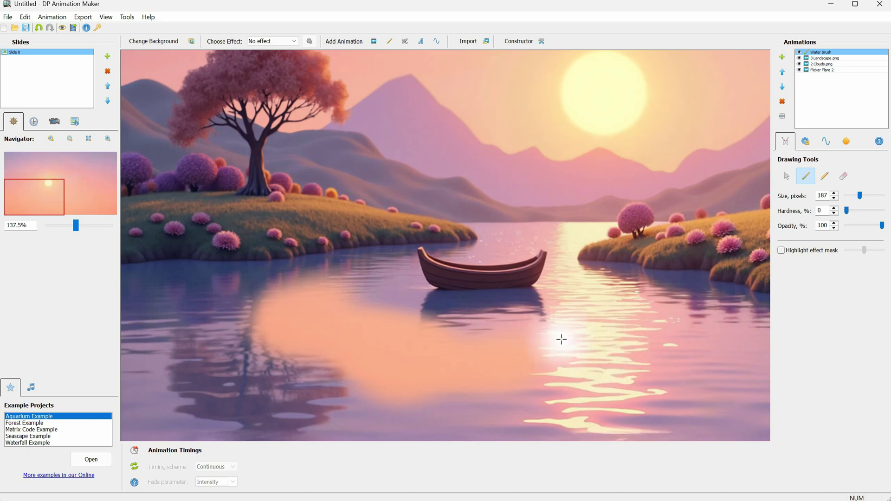
scroll(549, 340, "down", 1)
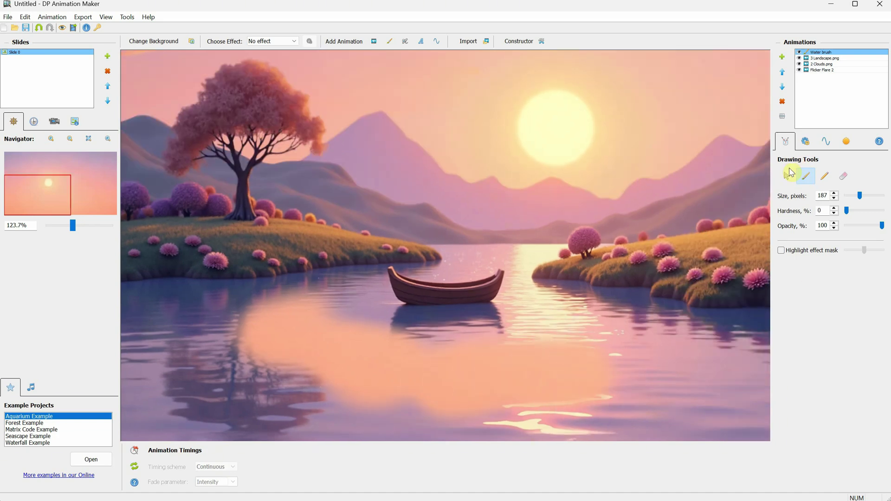
- Apply the ripple animation to the whole scene
left_click(806, 144)
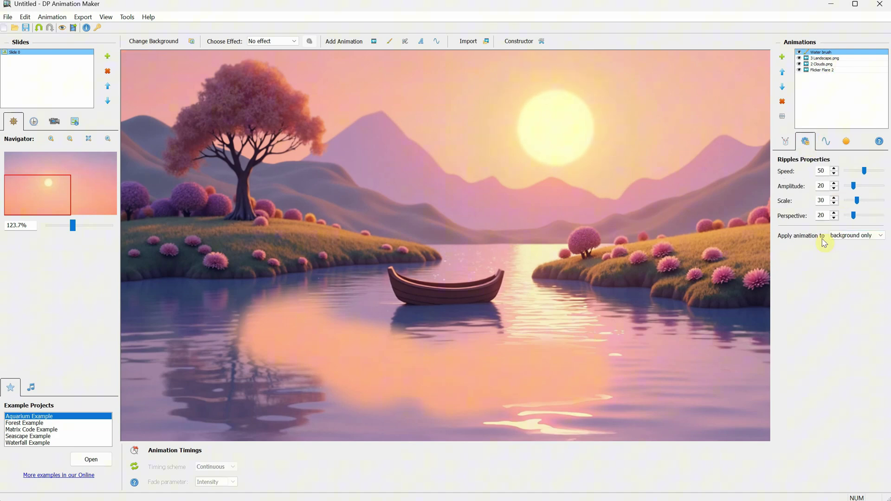
left_click(849, 236)
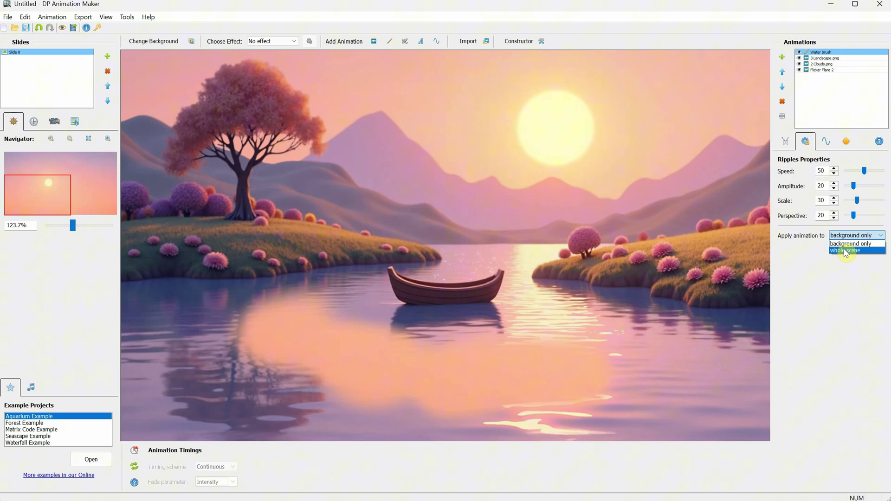
left_click(845, 251)
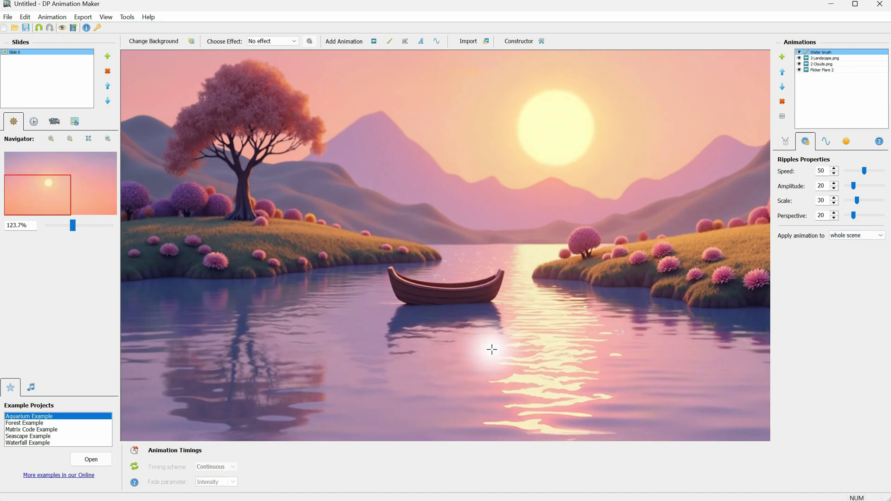
left_click(71, 205)
scroll(421, 385, "down", 2)
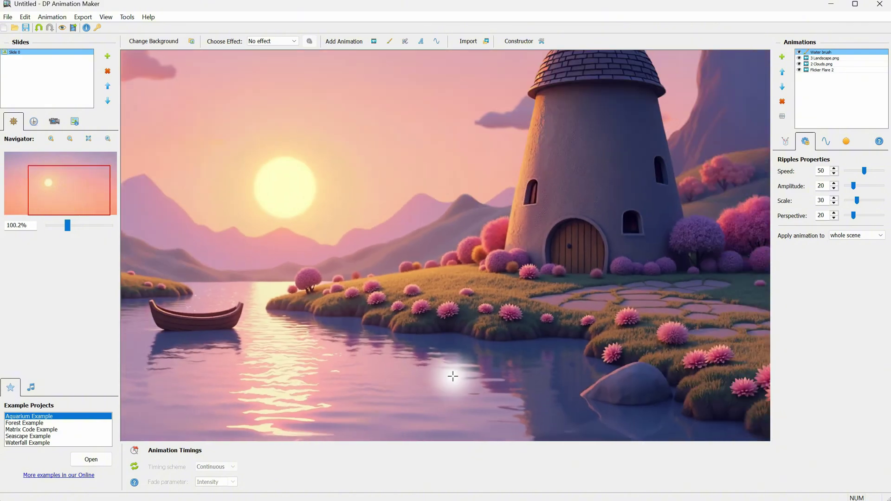
scroll(464, 376, "down", 2)
left_click(67, 181)
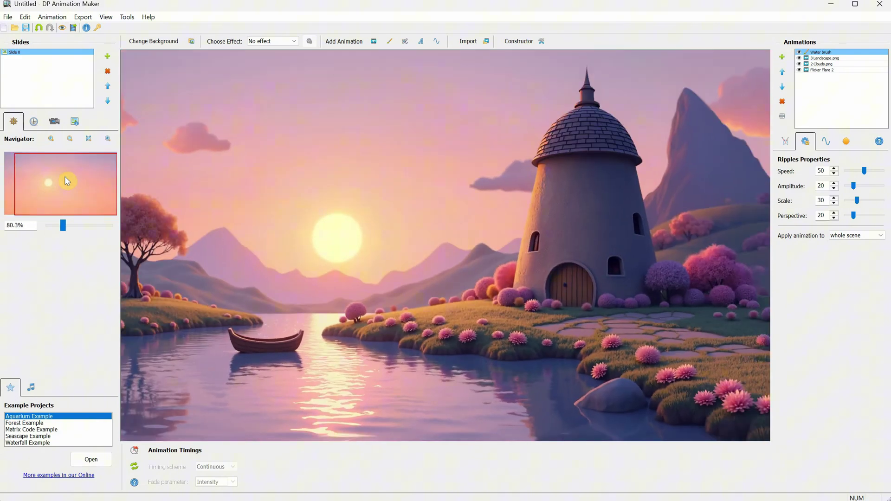
scroll(562, 409, "down", 1)
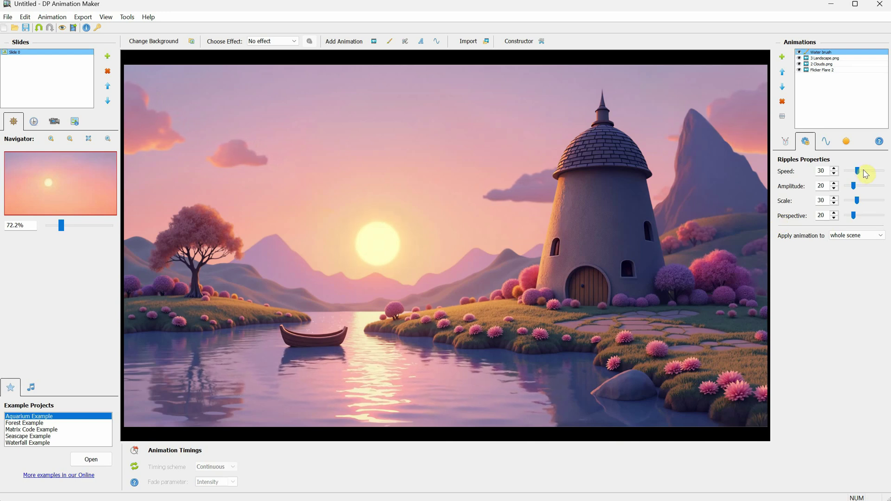
- Refine the water effect mask using a 109-pixel brush and the eraser
left_click(790, 147)
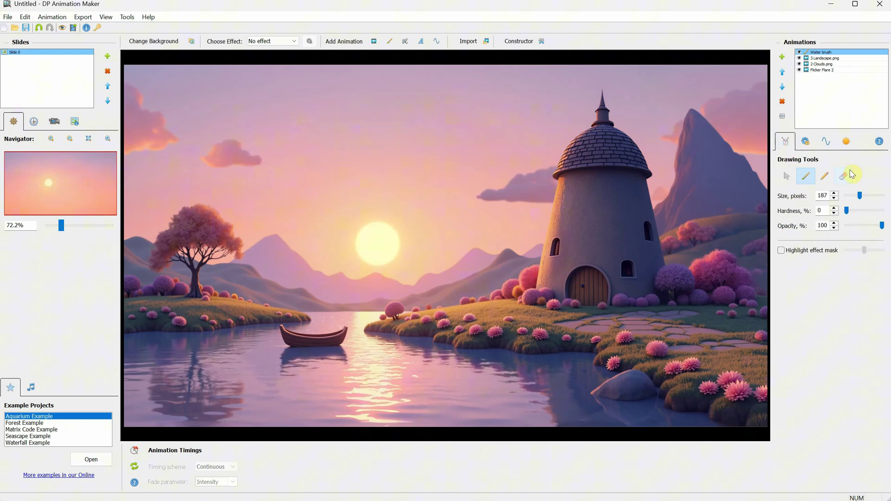
left_click_drag(860, 197, 853, 197)
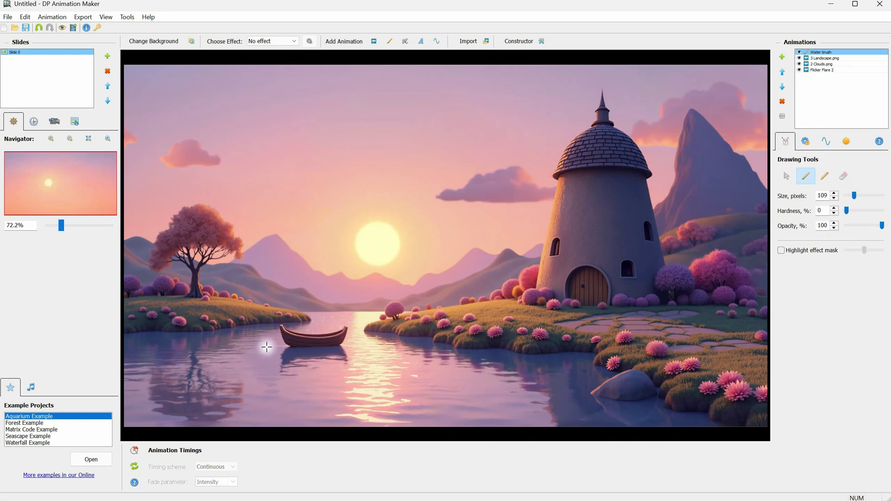
scroll(557, 403, "up", 2)
left_click(781, 250)
scroll(366, 372, "up", 4)
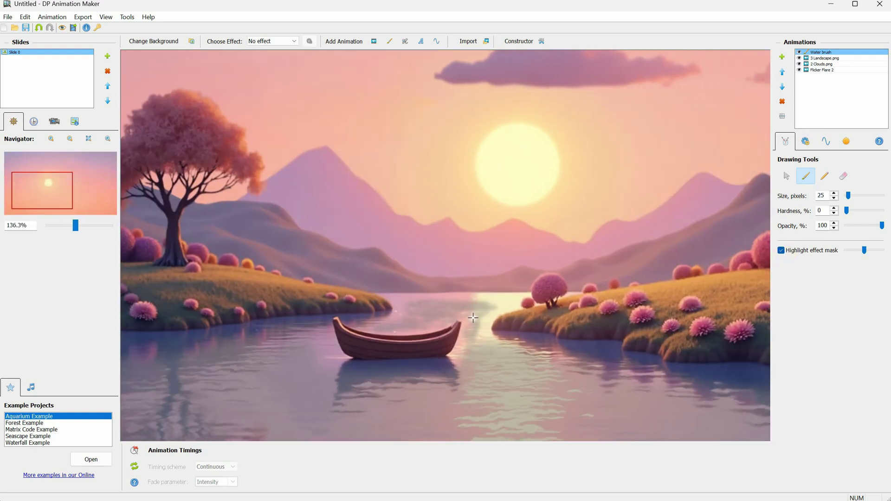
key("e")
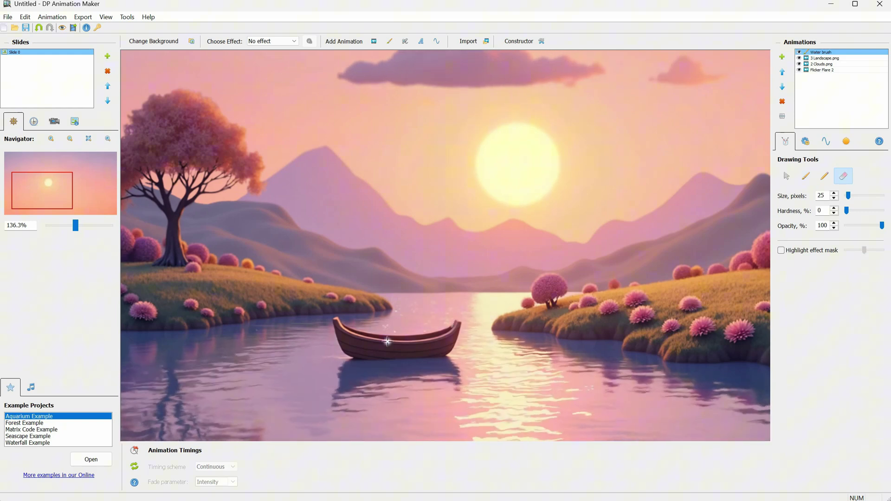
scroll(412, 328, "down", 4)
- Tune the ripples to amplitude 19 and scale 14
left_click(805, 141)
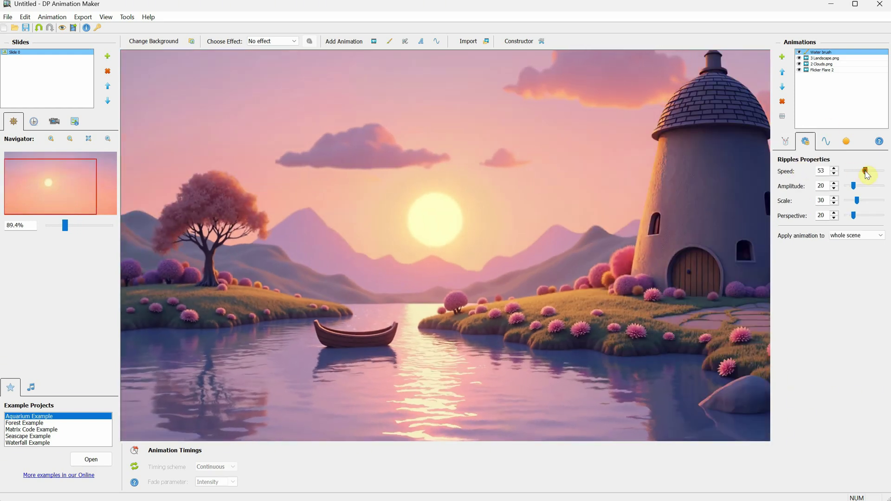
left_click_drag(843, 188, 853, 189)
left_click_drag(857, 200, 865, 228)
scroll(532, 242, "down", 2)
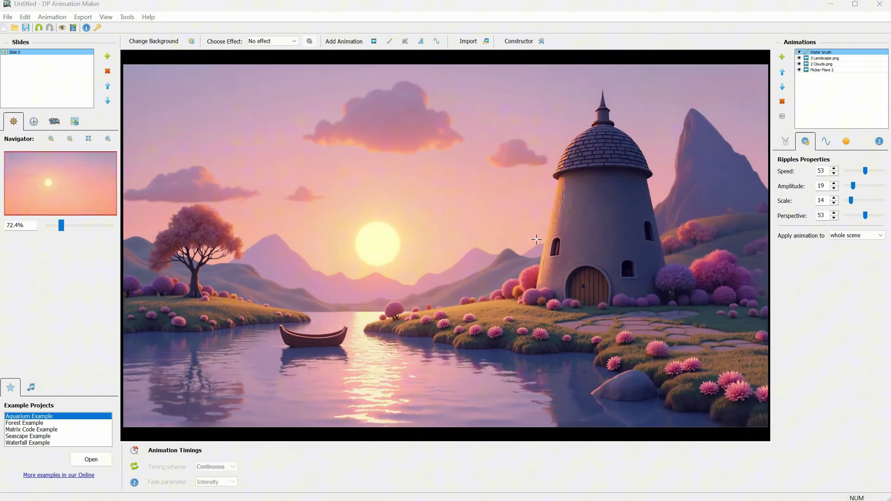
- Import 4 Blade.png with the Rotating Object template
left_click(462, 45)
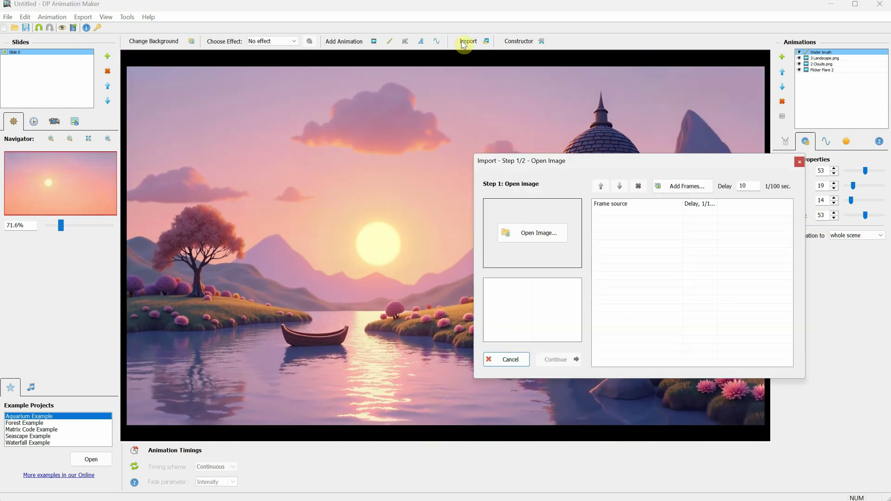
left_click(534, 232)
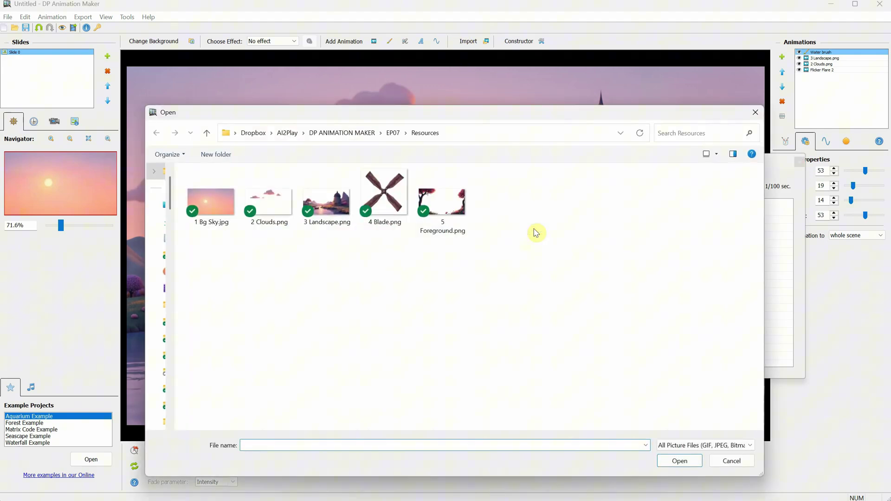
double_click(393, 205)
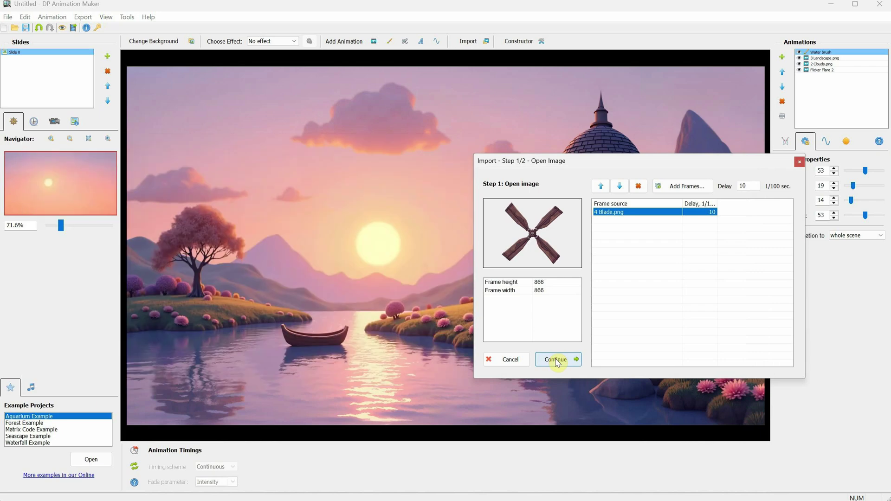
left_click(556, 361)
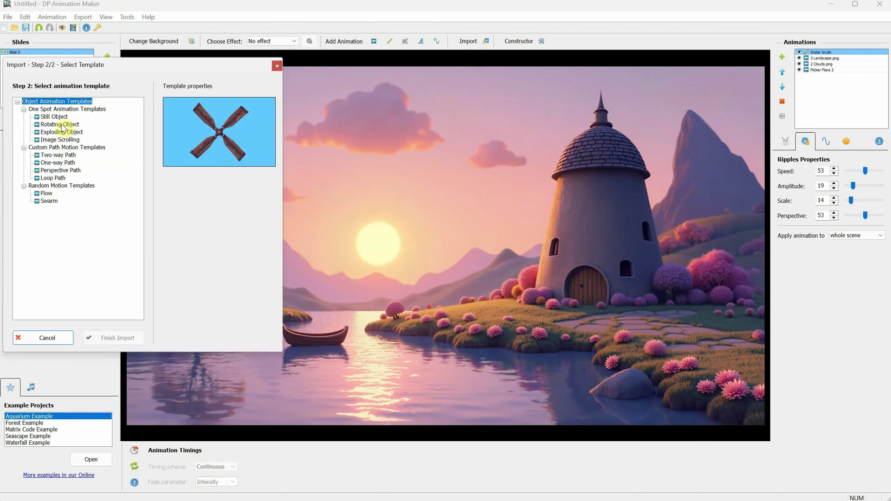
left_click(60, 125)
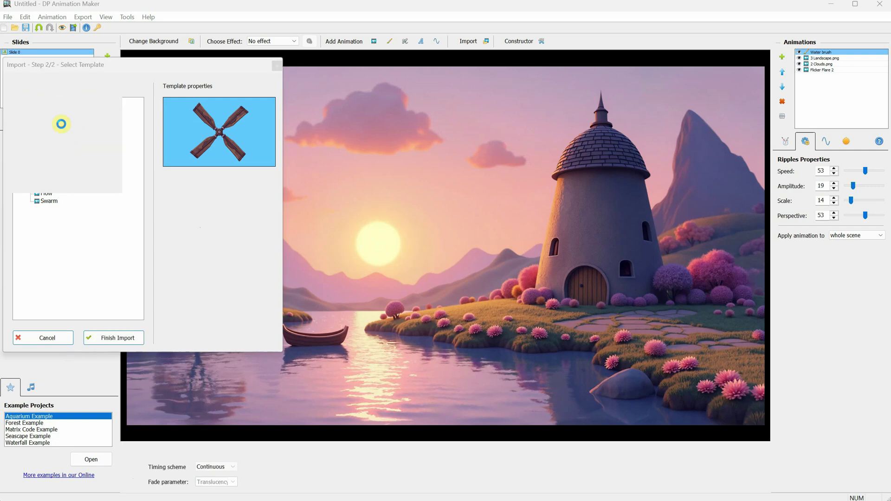
left_click(118, 338)
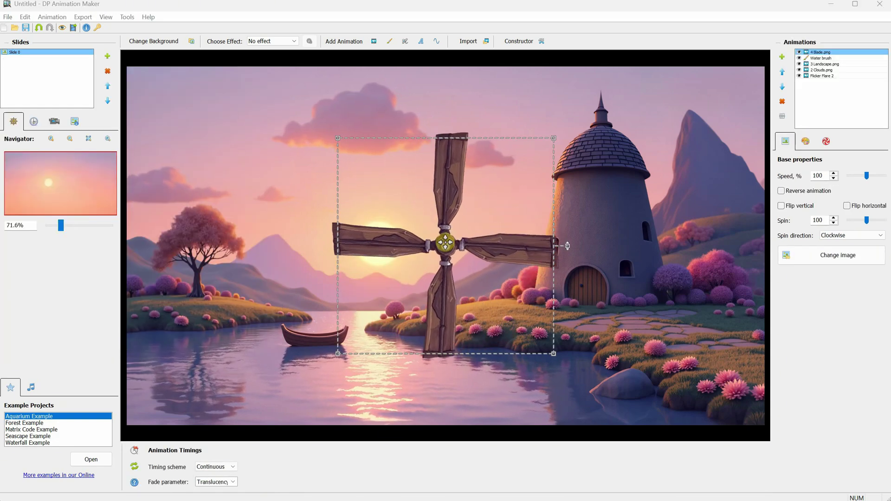
- Move the 4 Blade.png blades onto the windmill tower hub, keeping speed at 100
left_click_drag(567, 246, 723, 156)
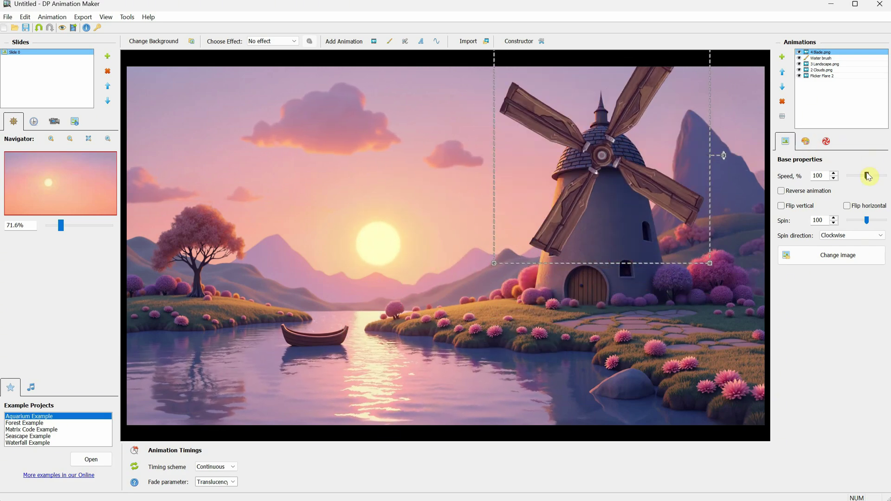
mouse_move(866, 176)
left_mouse_down()
mouse_move(852, 177)
mouse_move(868, 183)
left_mouse_up()
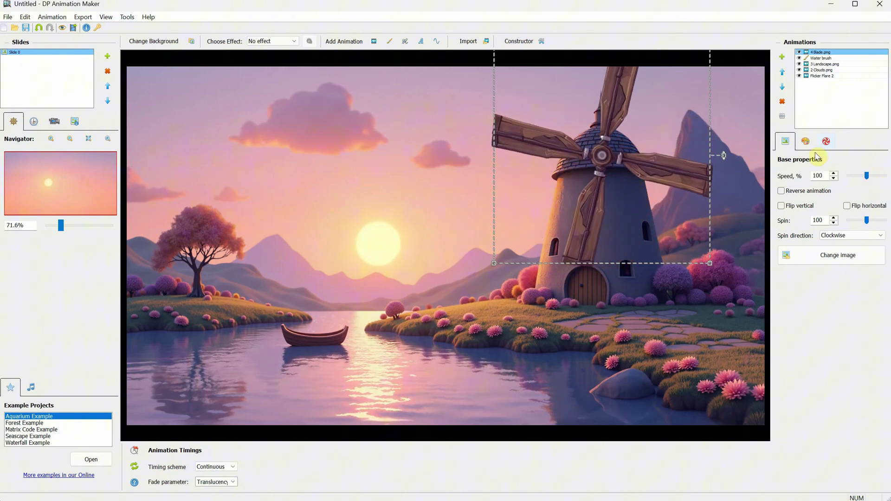
left_click(825, 142)
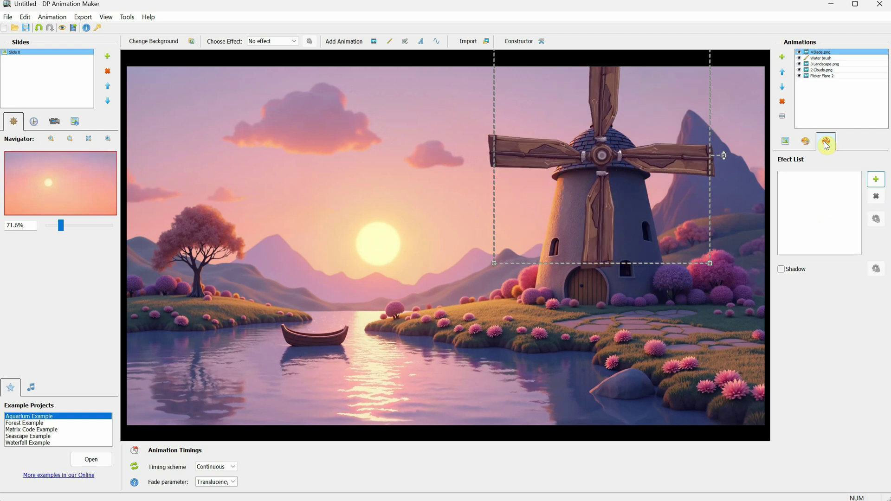
left_click(785, 143)
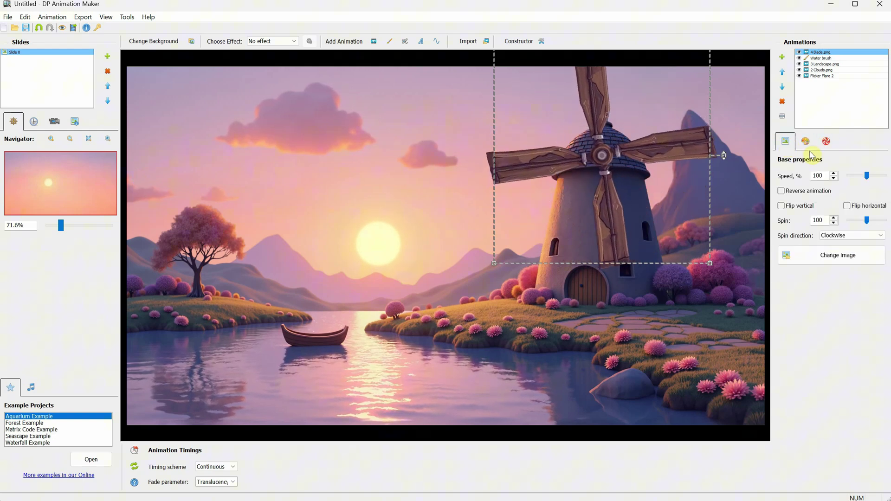
- Make the 4 Blade.png sails spin counterclockwise with a spin value of 49
left_click(881, 221)
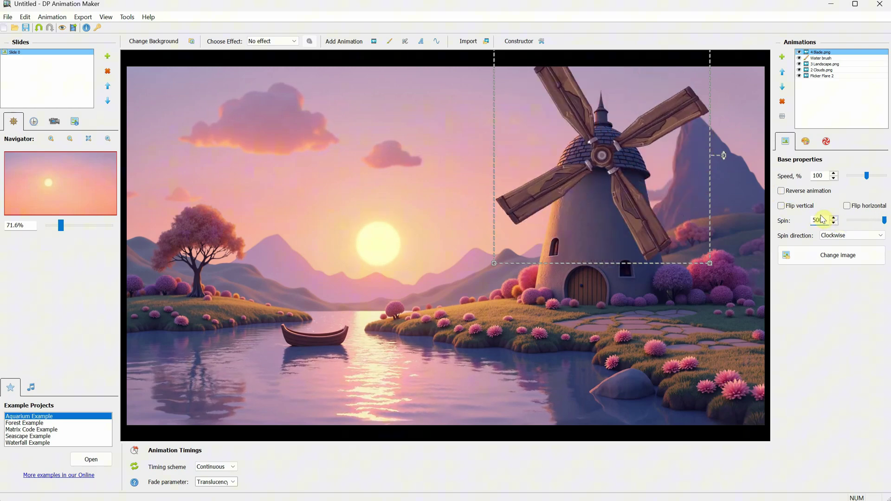
left_click(838, 234)
left_click(845, 251)
left_click(261, 149)
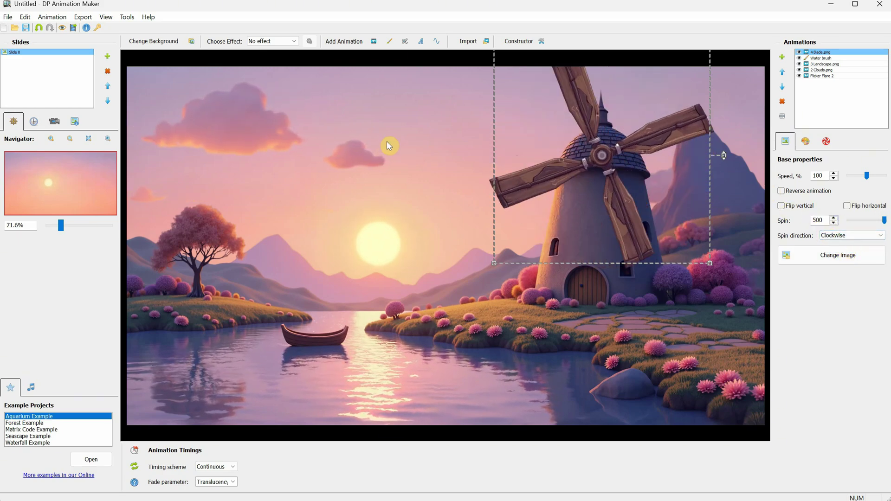
left_click(851, 235)
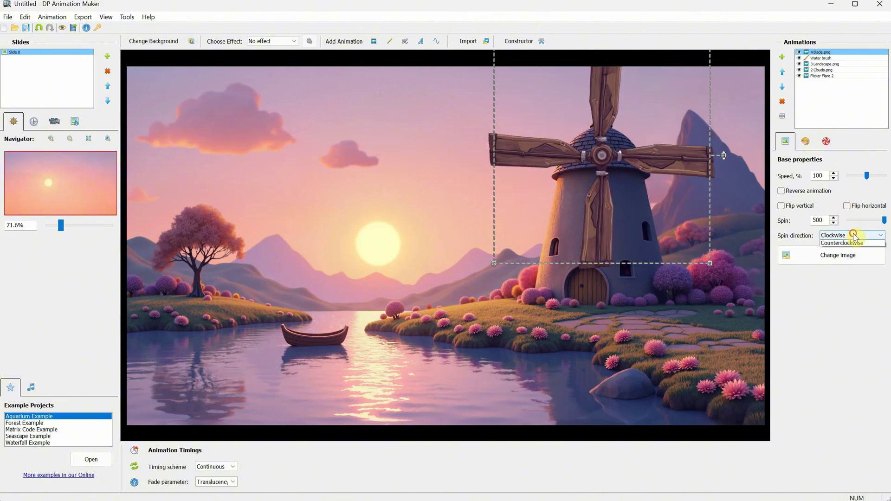
left_click(850, 248)
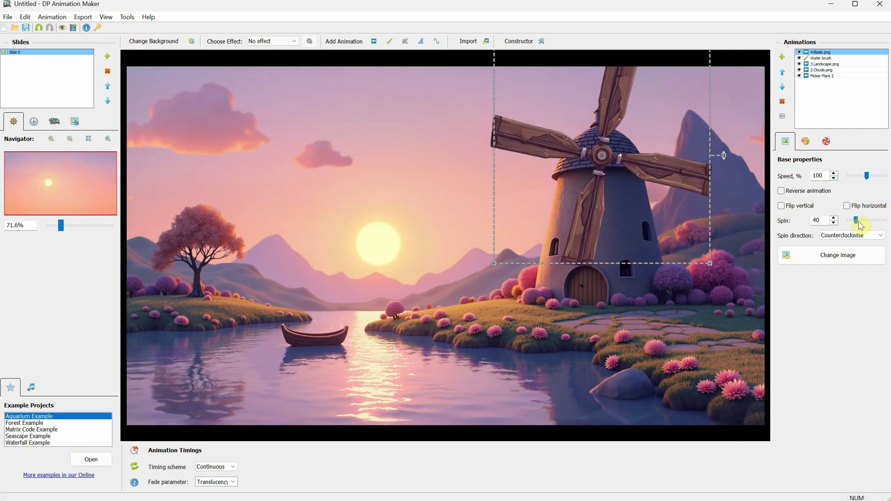
left_click_drag(858, 223, 861, 223)
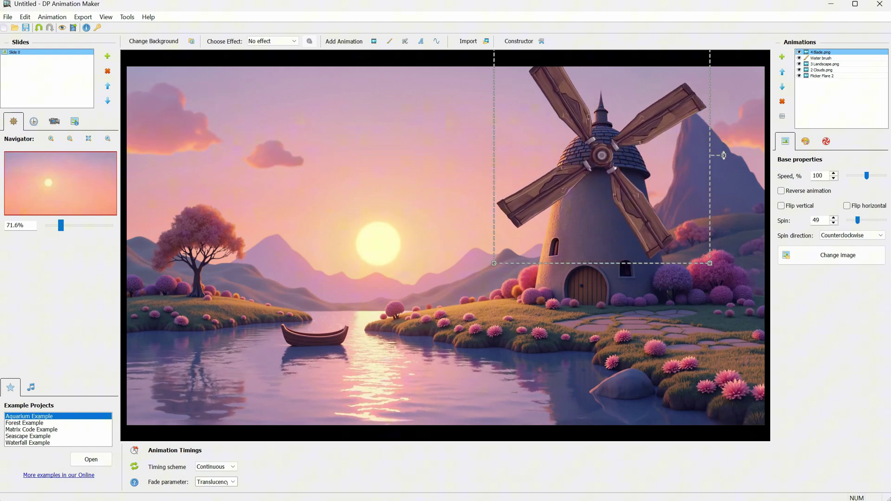
- Add the Magic dust 3 animation from the Miscellaneous category to the scene
left_click(373, 41)
scroll(93, 255, "down", 15)
left_click(58, 281)
left_click(61, 296)
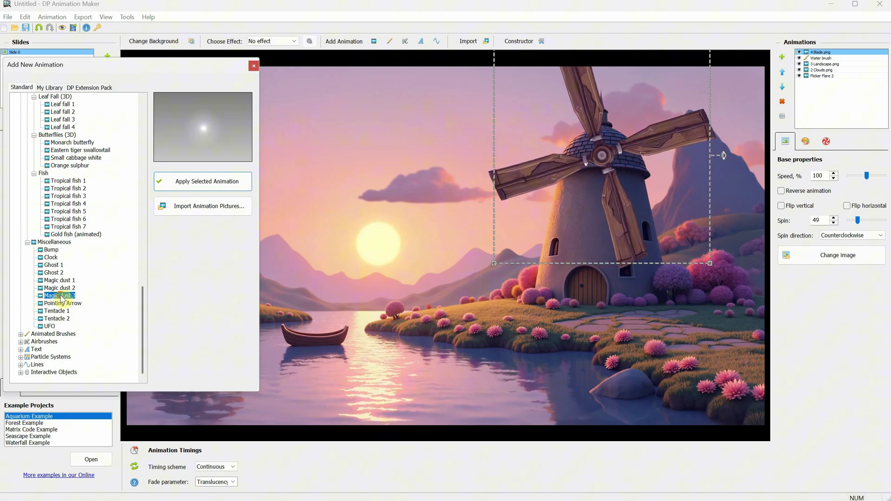
left_click(182, 184)
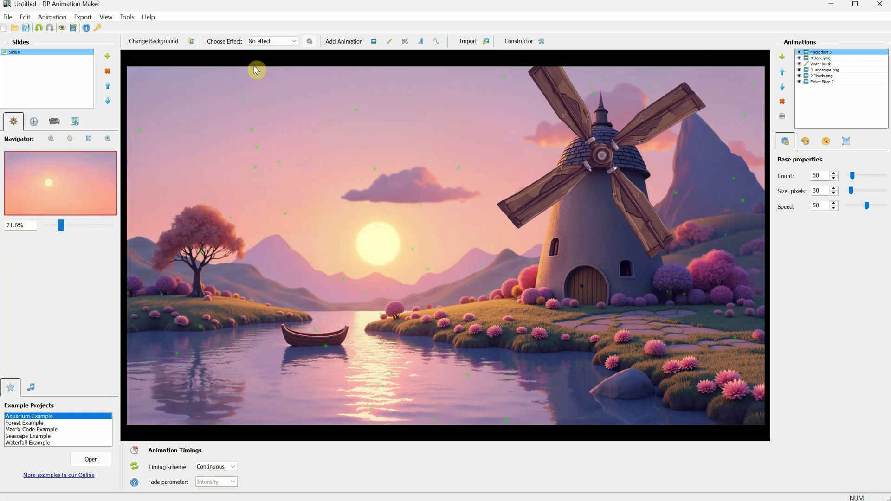
- Colour the dust particles light pink and set count 16 and size 21
left_click(826, 141)
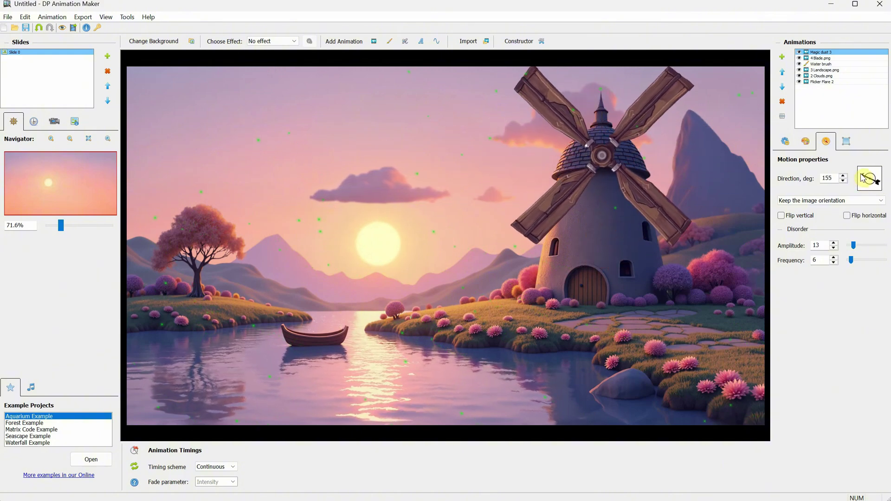
left_click(805, 141)
left_click(862, 174)
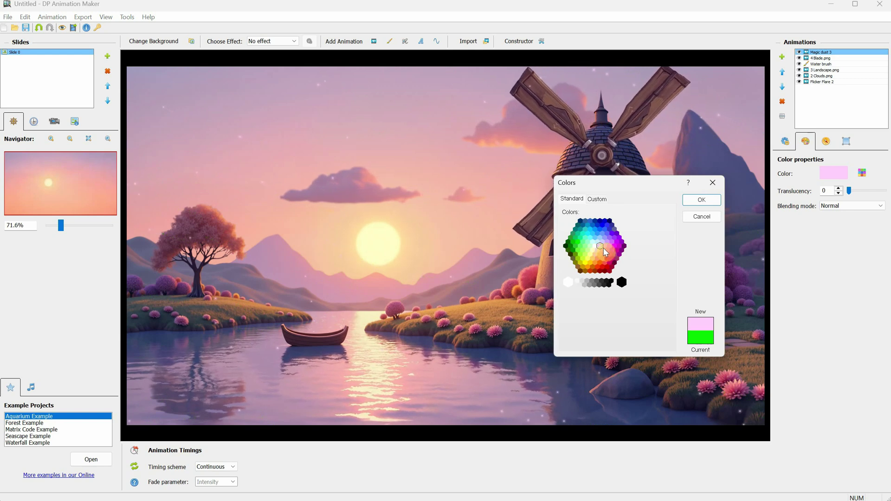
left_click(597, 198)
left_click_drag(669, 226, 671, 225)
left_click(701, 199)
left_click(785, 142)
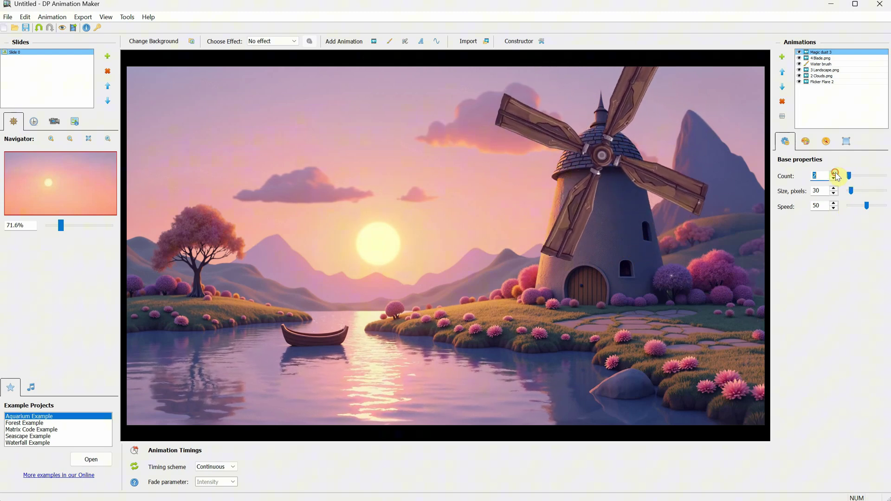
scroll(857, 193, "down", 1)
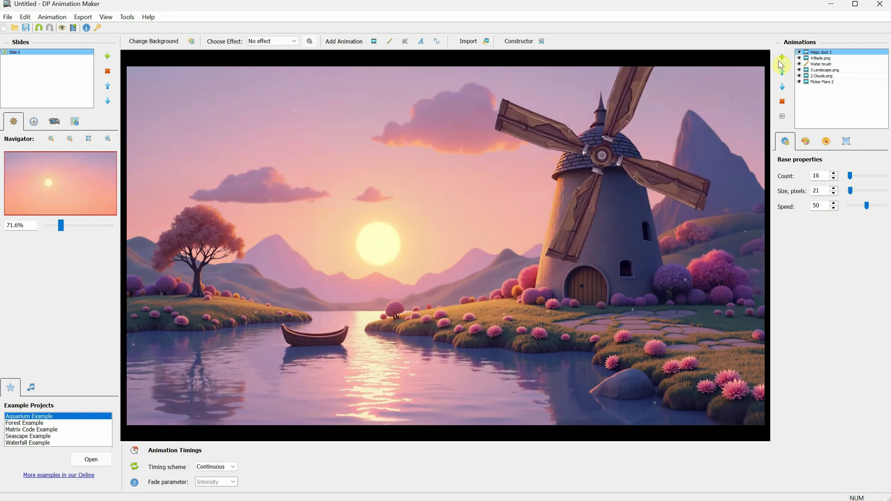
- Duplicate the Magic dust 3 layer and set the copy to count 3, size 68, speed 57
right_click(820, 57)
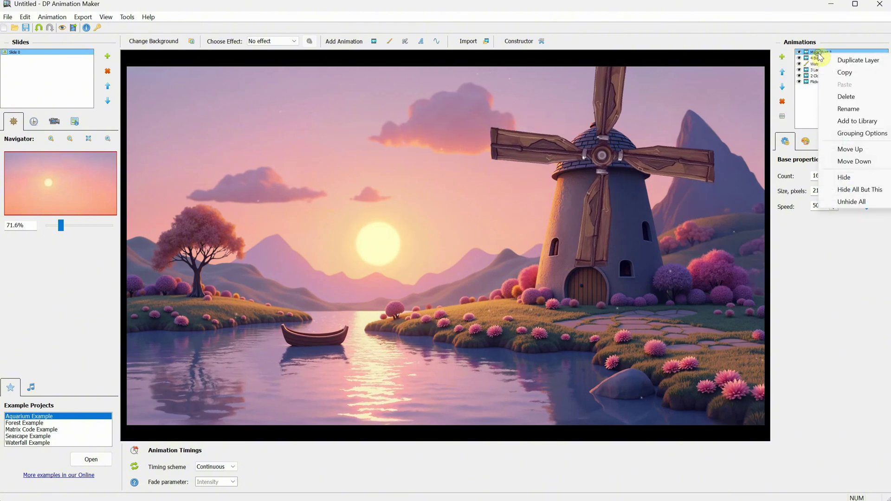
left_click(845, 62)
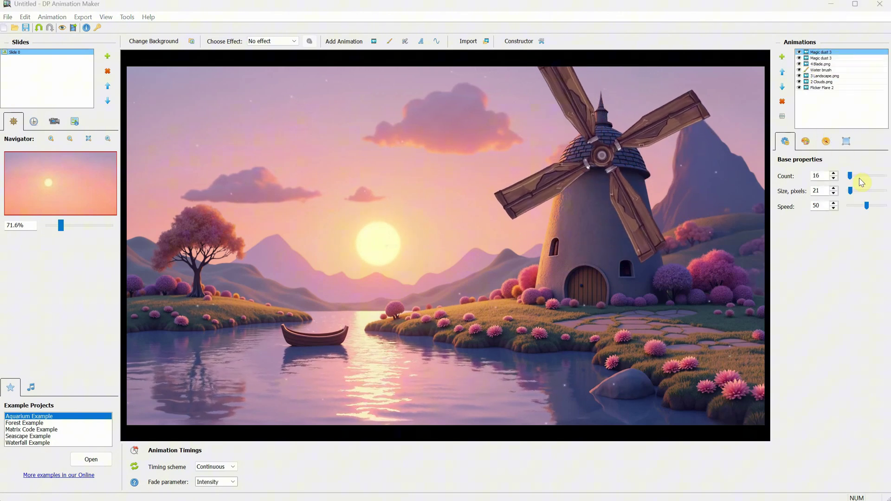
mouse_move(853, 179)
left_mouse_down()
mouse_move(863, 179)
mouse_move(860, 193)
mouse_move(849, 176)
left_mouse_up()
left_click(834, 174)
left_click(834, 173)
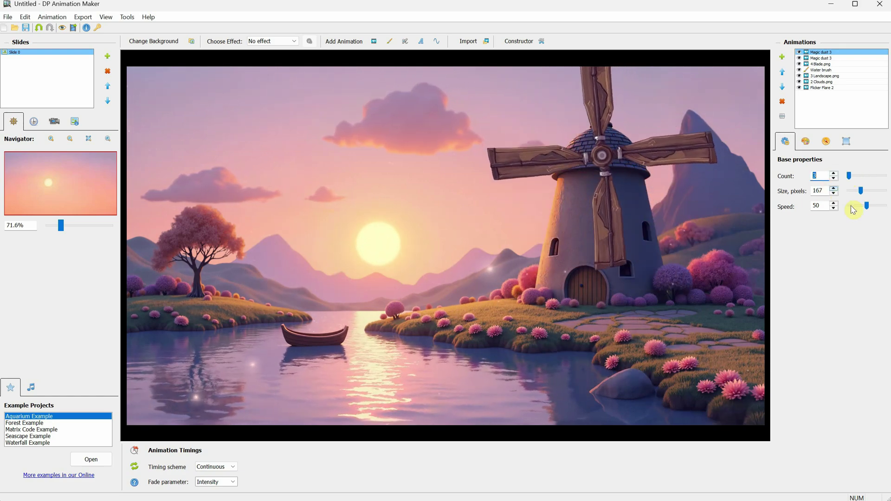
mouse_move(862, 207)
left_mouse_down()
mouse_move(871, 207)
mouse_move(857, 192)
mouse_move(869, 205)
left_mouse_up()
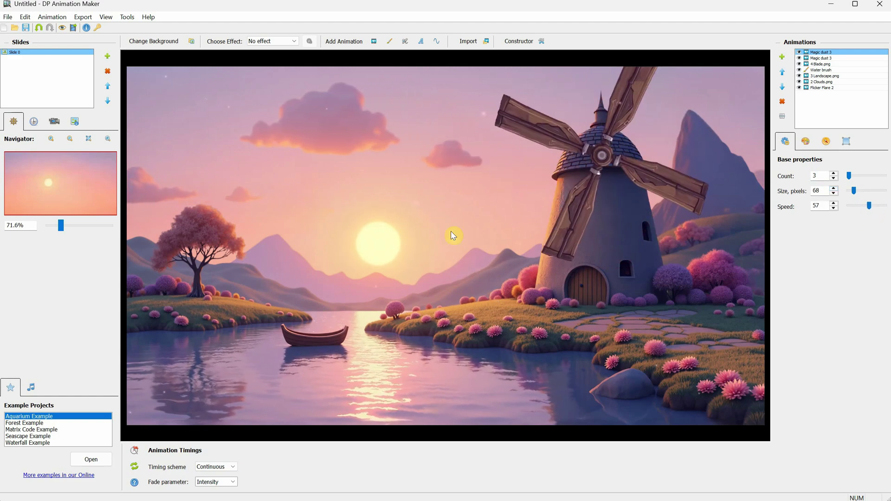
- Import 5 Foreground.png as a Still Object so it sits at the top of the list
left_click(466, 42)
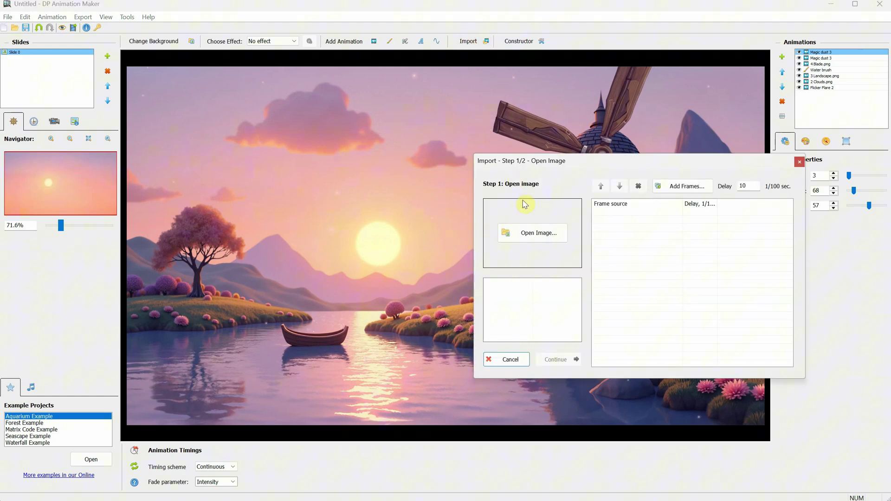
left_click(533, 232)
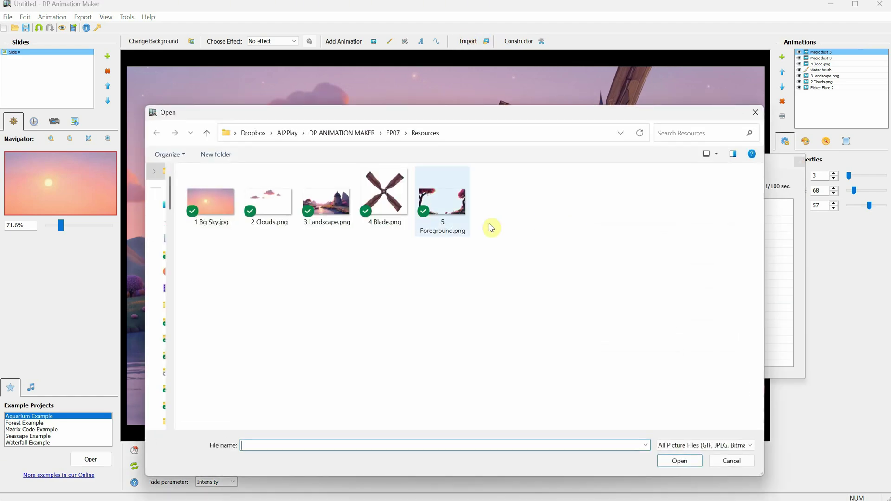
left_click(454, 208)
double_click(448, 213)
left_click(562, 360)
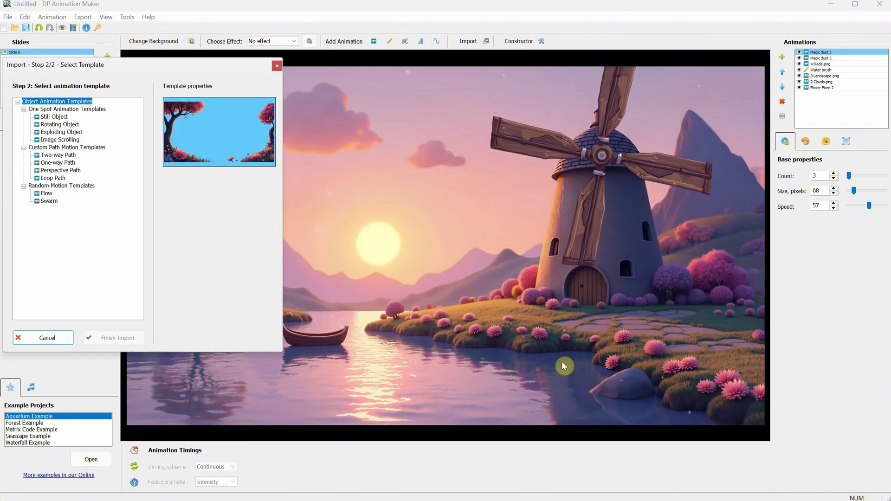
left_click(58, 116)
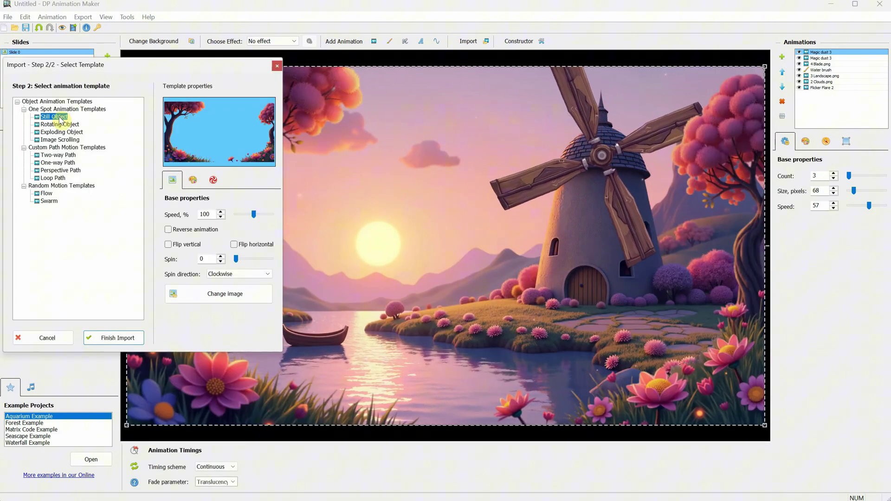
left_click(109, 339)
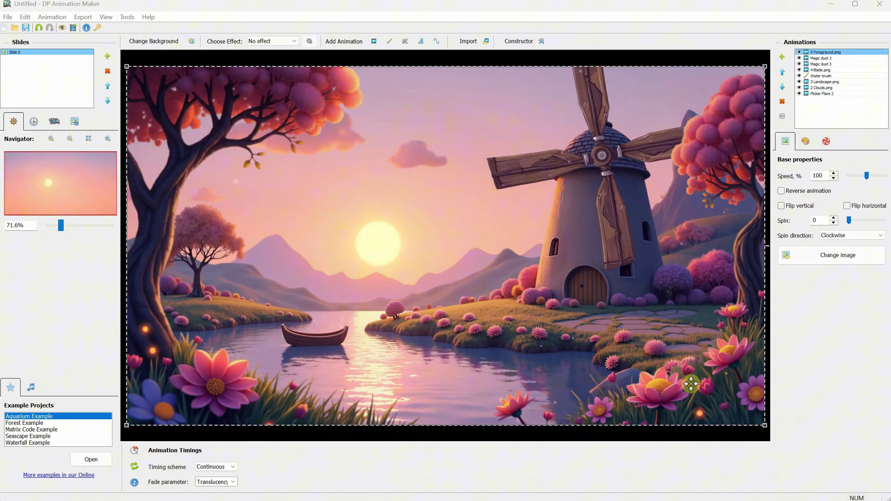
- Move the first Magic dust 3 layer above the foreground layer
left_click(831, 94)
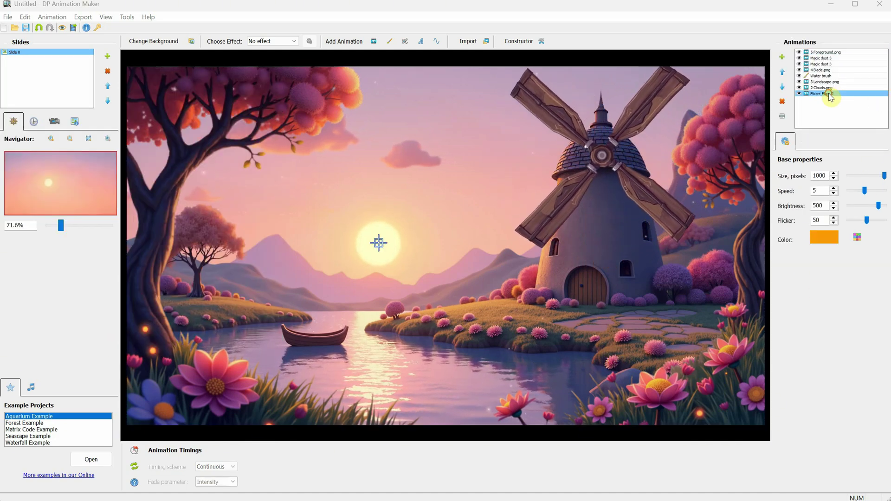
left_click(821, 58)
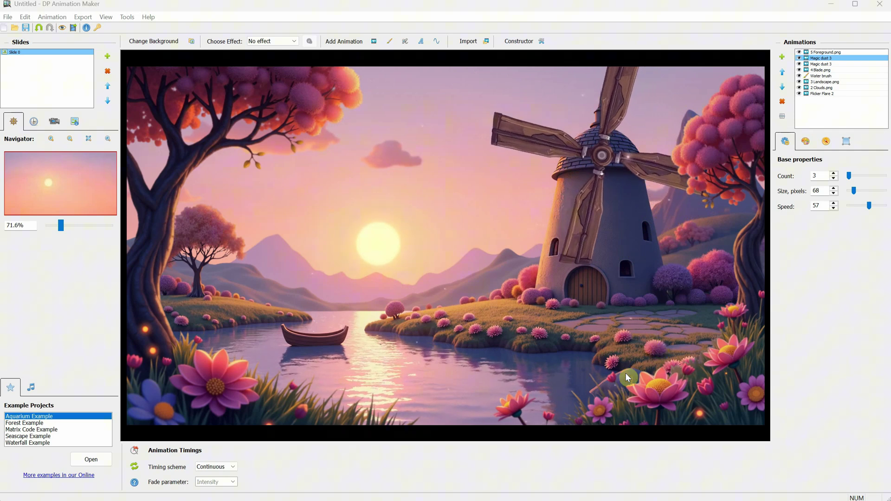
left_click(782, 74)
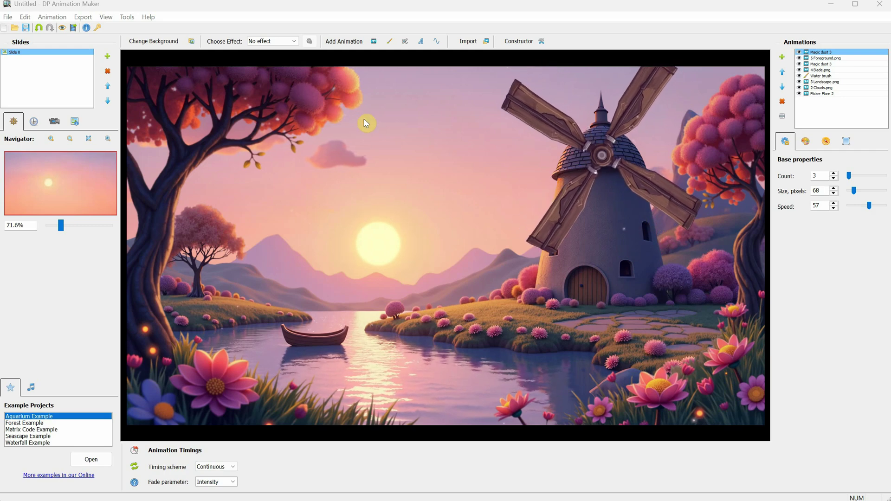
- Save the project as Fantasy Landscape
left_click(8, 17)
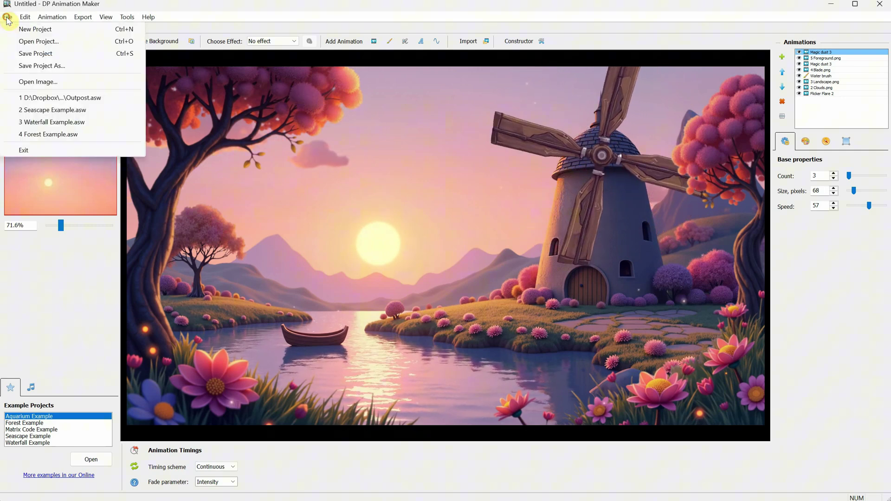
left_click(39, 70)
type("Fantasy Landscape")
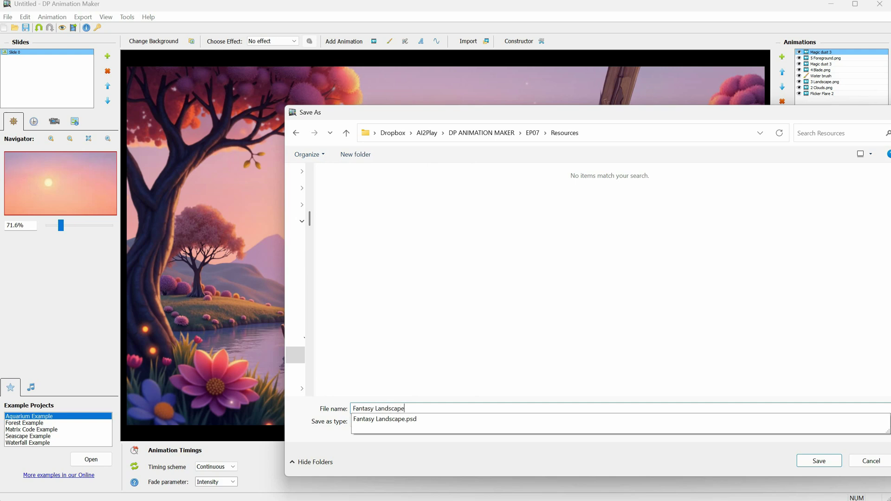
key("Return")
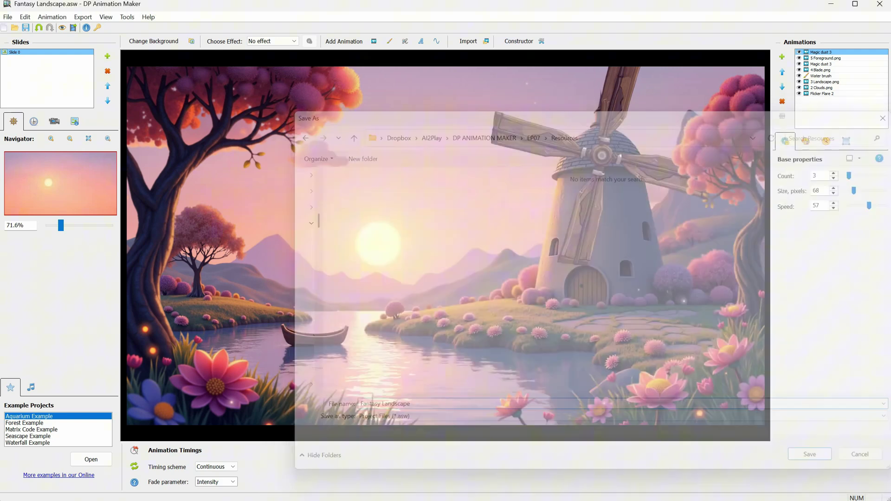
- Add the Small cabbage white animation from Butterflies (3D) to the scene
left_click(373, 41)
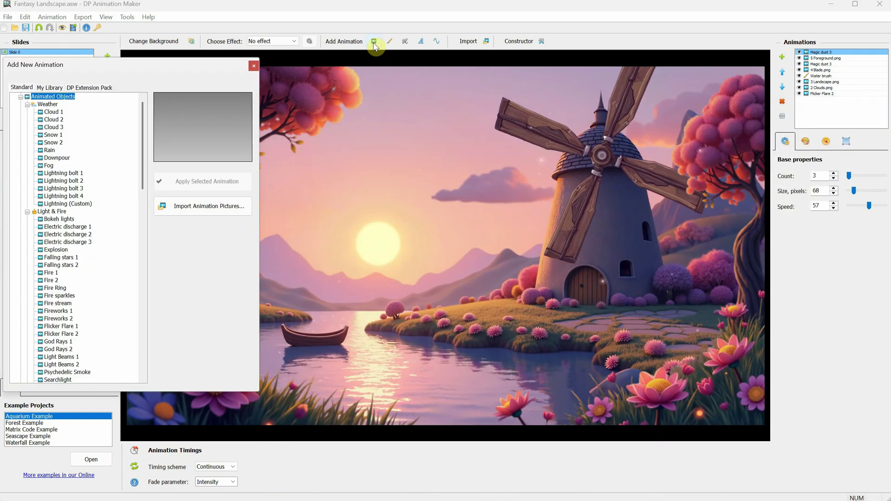
scroll(75, 185, "down", 20)
left_click(66, 226)
left_click(71, 234)
left_click(81, 242)
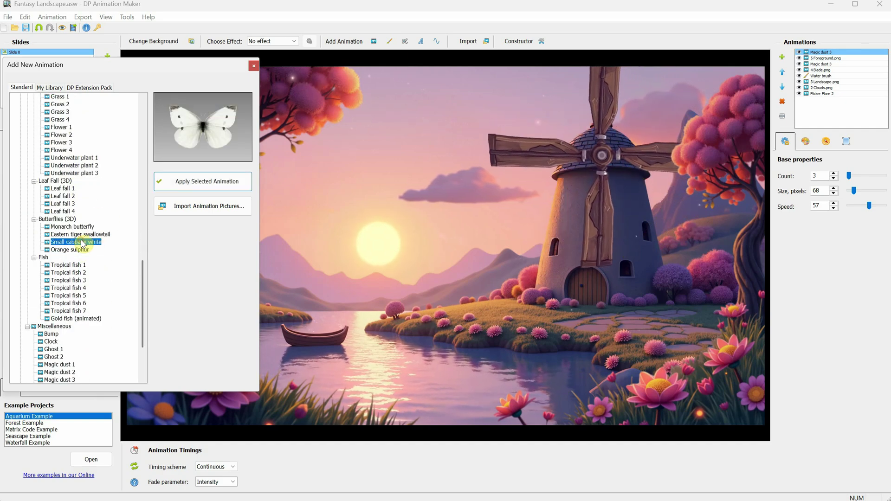
left_click(207, 181)
left_click(254, 66)
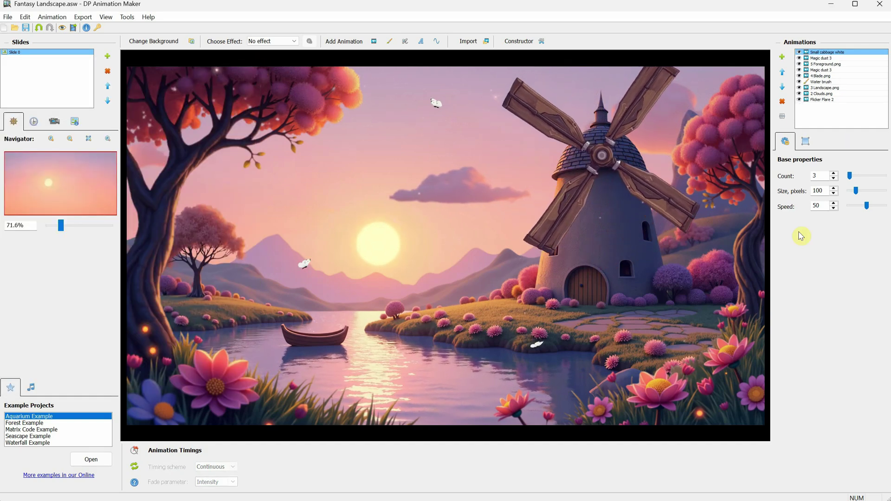
- Drag the butterflies' motion boundary top edge down to about 807 pixels
left_click(806, 141)
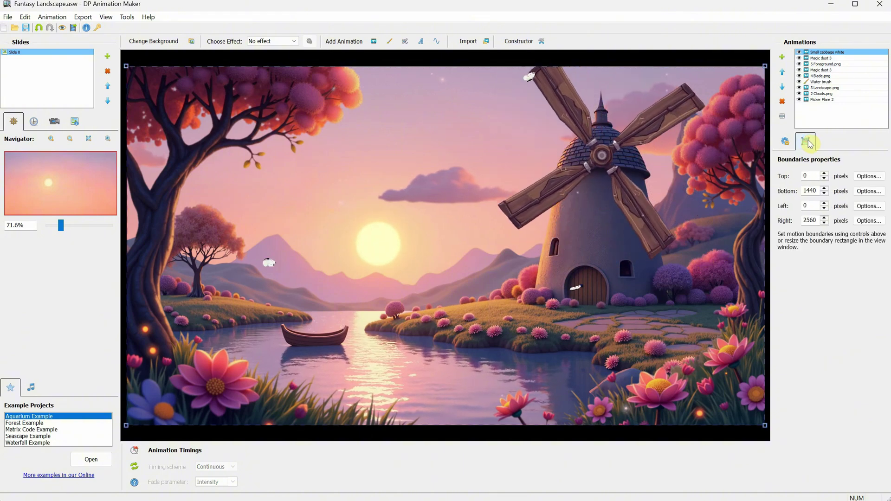
scroll(683, 166, "down", 1)
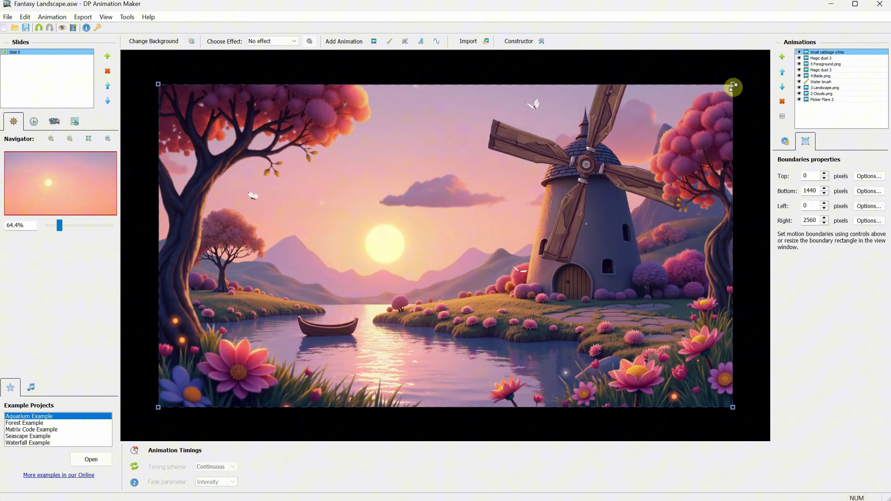
left_click_drag(732, 85, 739, 266)
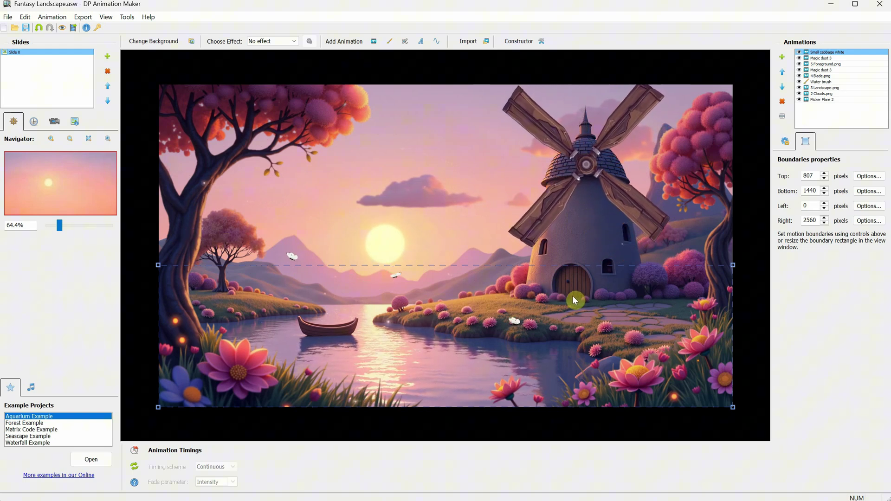
- Reduce the butterfly count to 2 and duplicate the butterfly layer
left_click(785, 142)
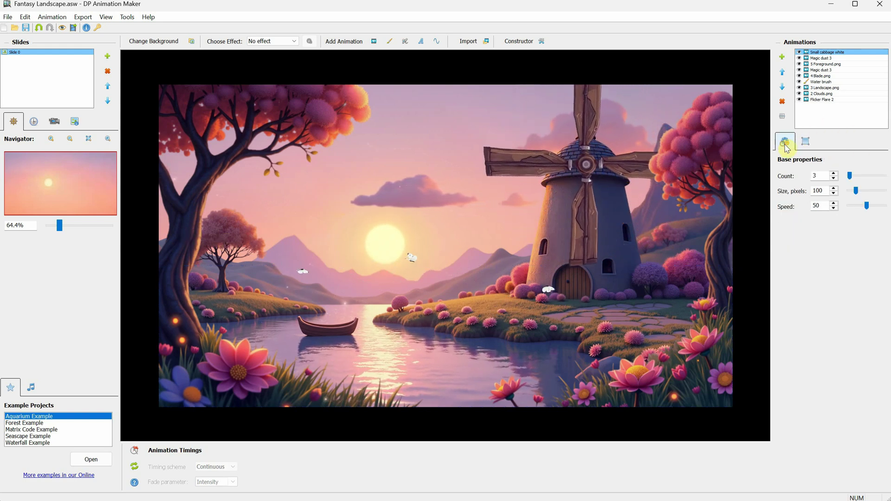
left_click(833, 179)
right_click(825, 53)
left_click(860, 61)
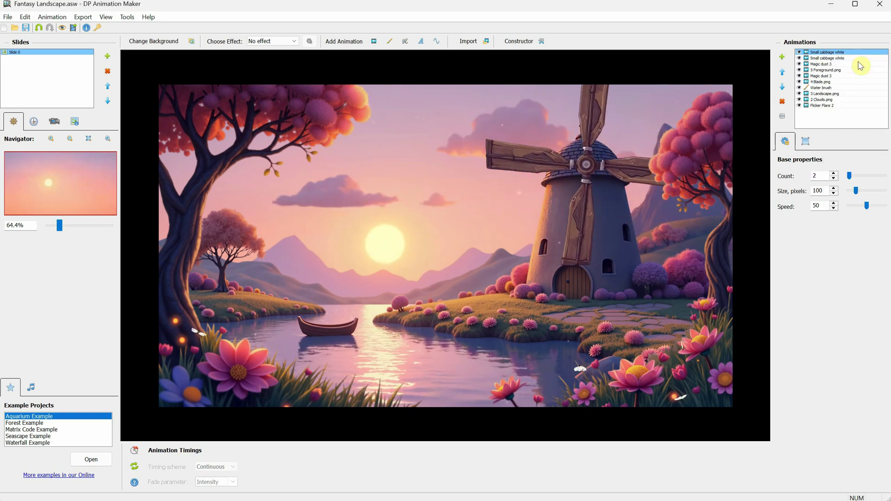
- Set the copy to count 1, size 84, and move it below 5 Foreground.png
left_click(834, 180)
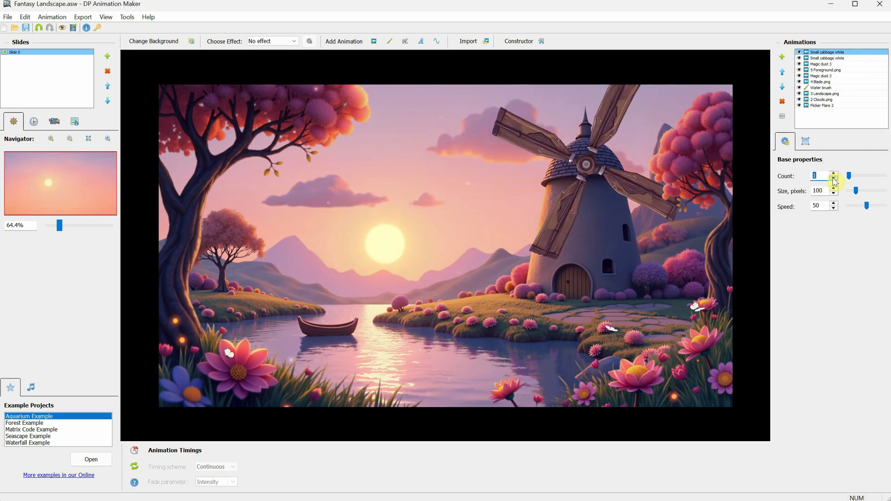
scroll(856, 193, "down", 3)
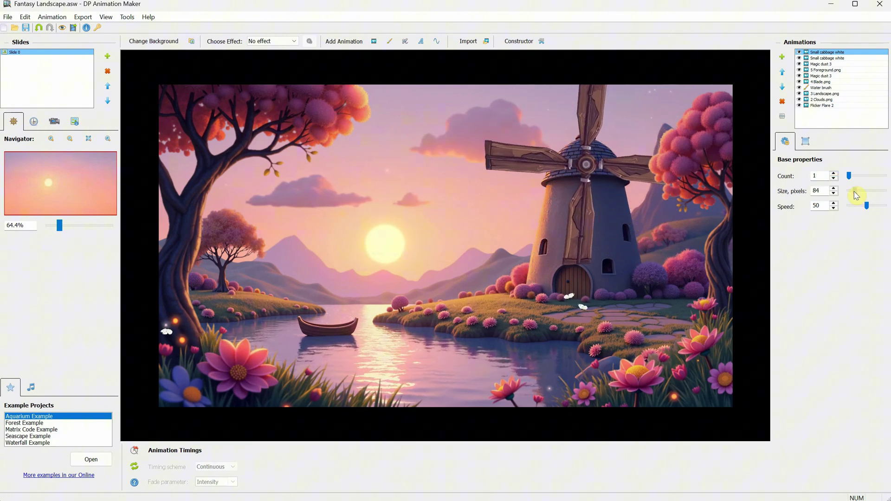
left_click(783, 87)
left_click(783, 87)
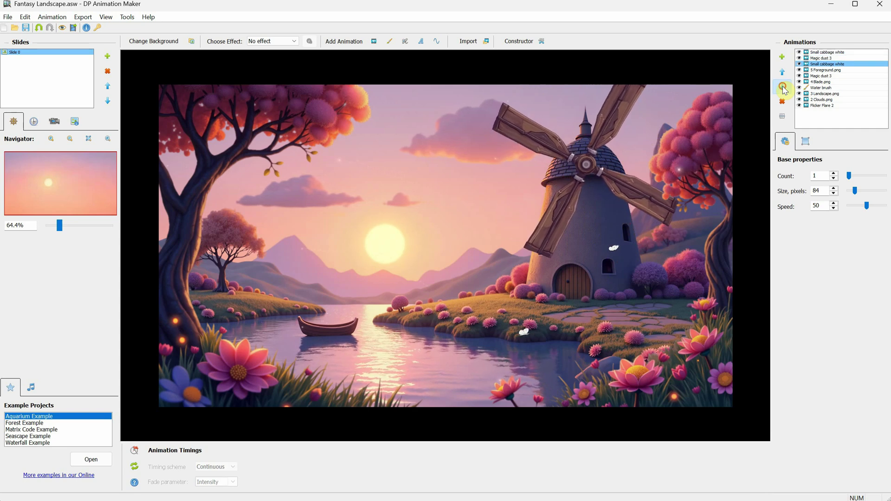
left_click(782, 87)
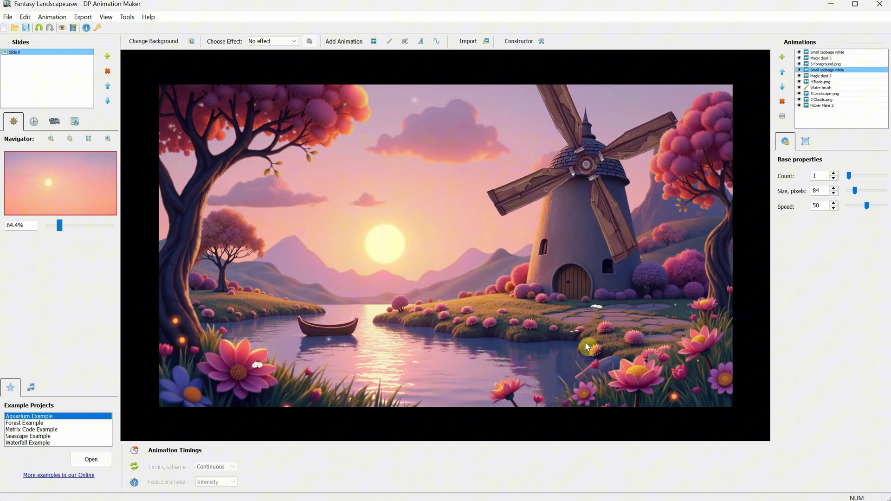
left_click(602, 389)
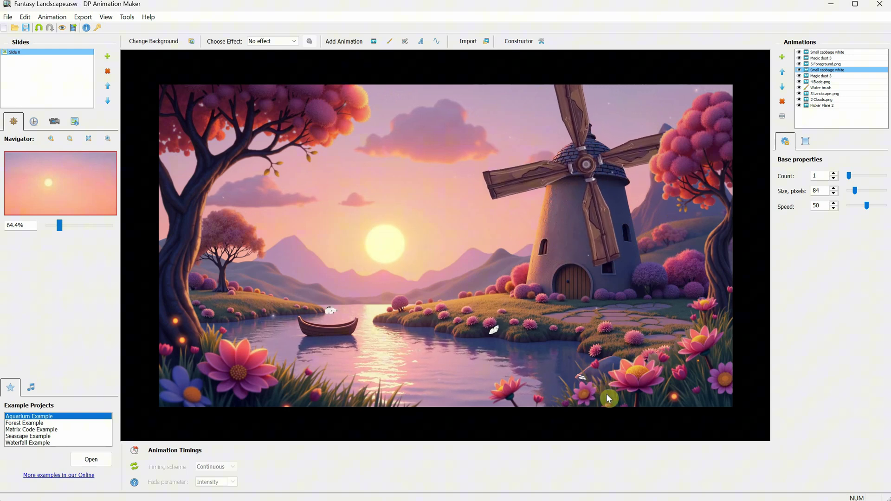
- Export to Fantasy Landscape.mp4, keeping the custom 2560×1440, 30 fps output resolution
left_click(89, 19)
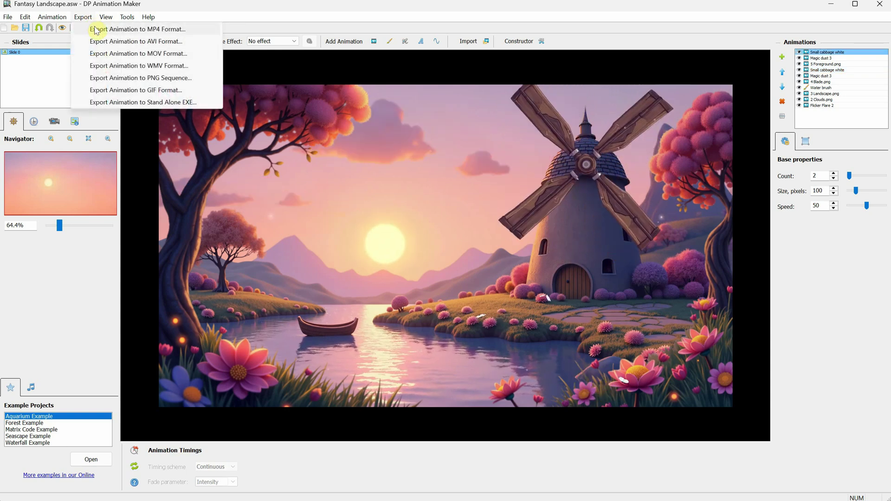
left_click(98, 30)
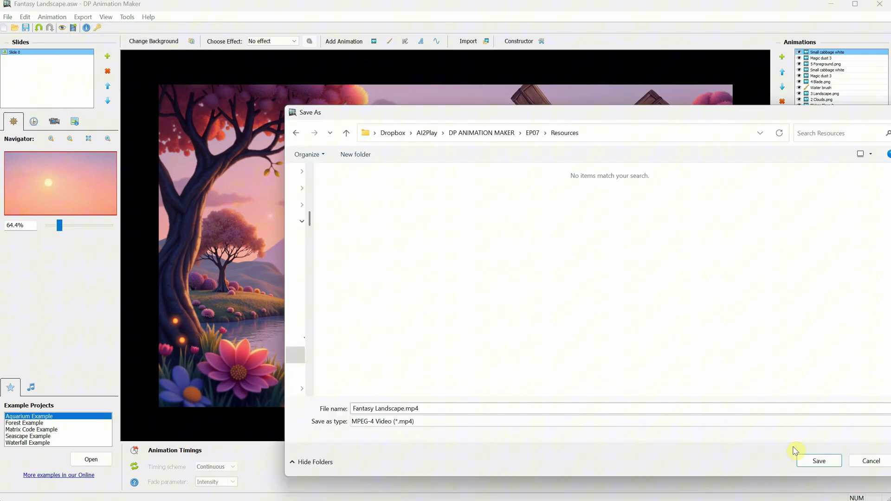
left_click(819, 460)
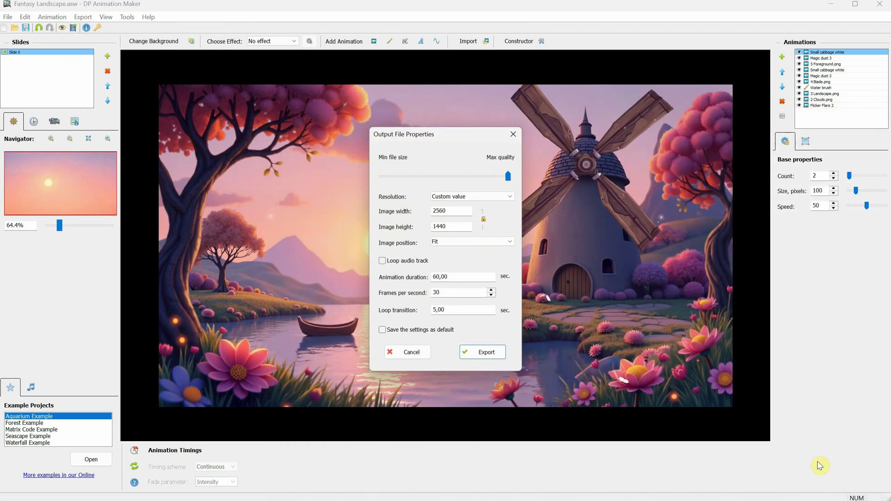
left_click(483, 198)
left_click(476, 199)
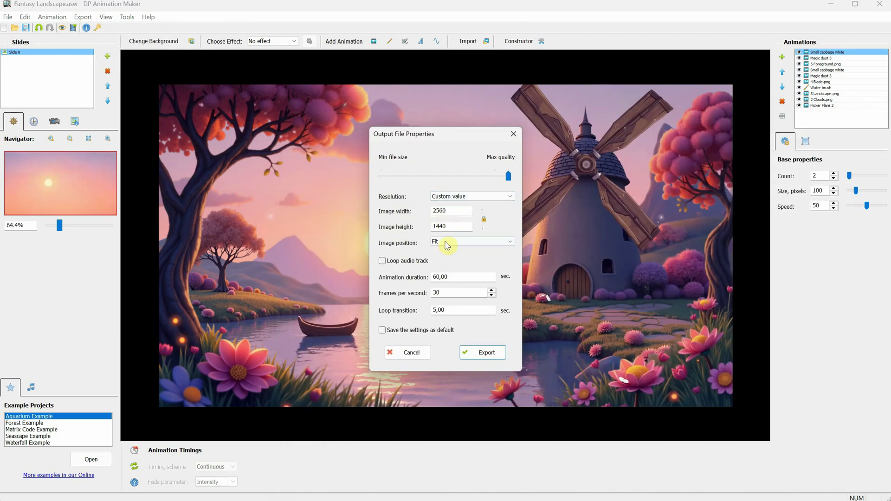